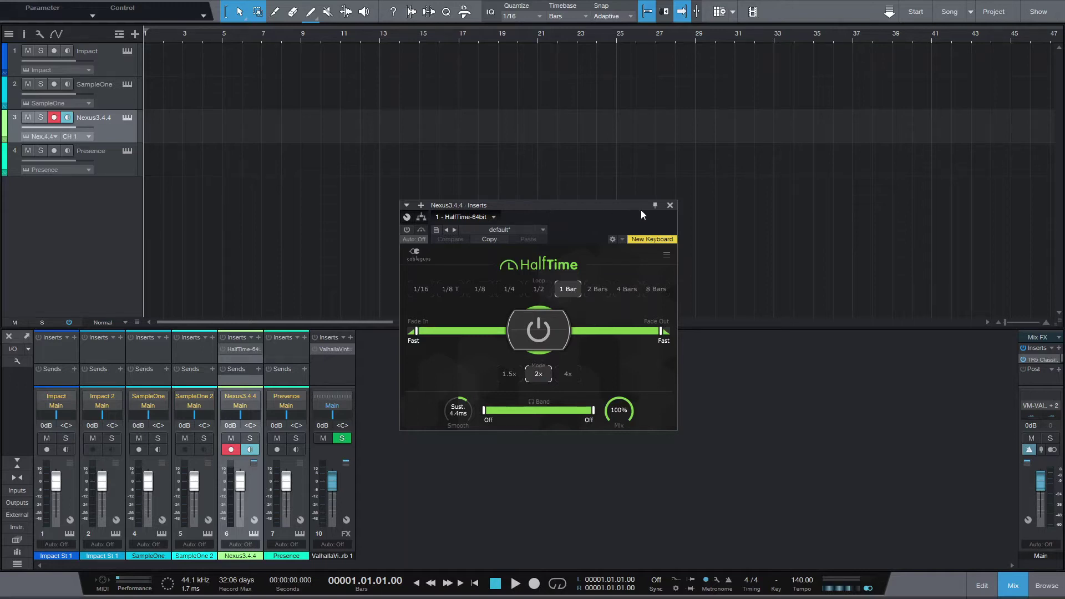
# Close the HalfTime plug-in window, create a one-bar part at bar 1 on the Nexus track, and open it for note editing.
pyautogui.click(669, 205)
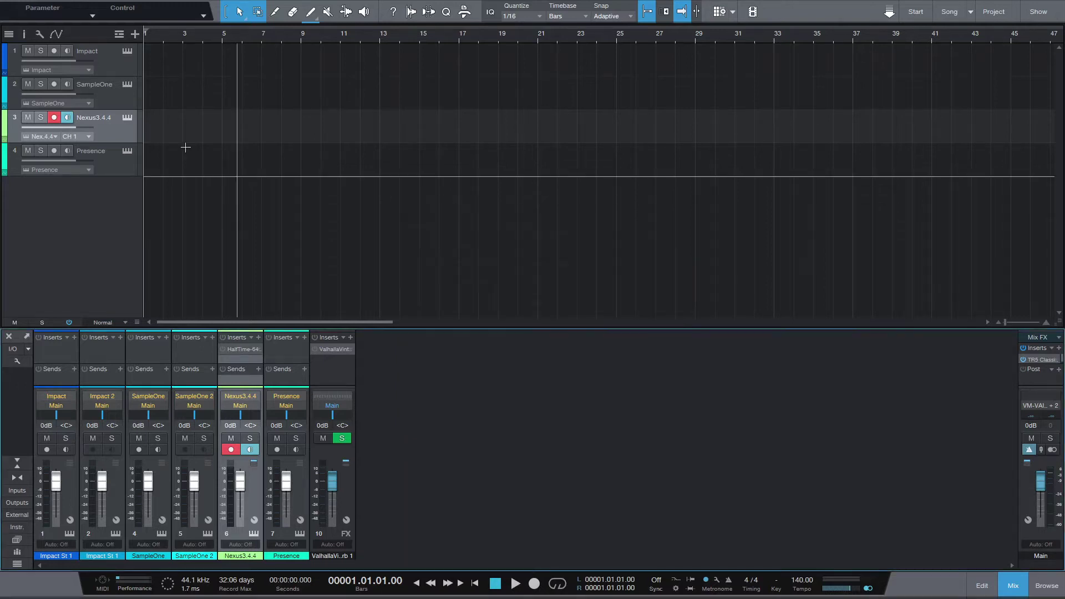
pyautogui.doubleClick(154, 138)
pyautogui.doubleClick(156, 139)
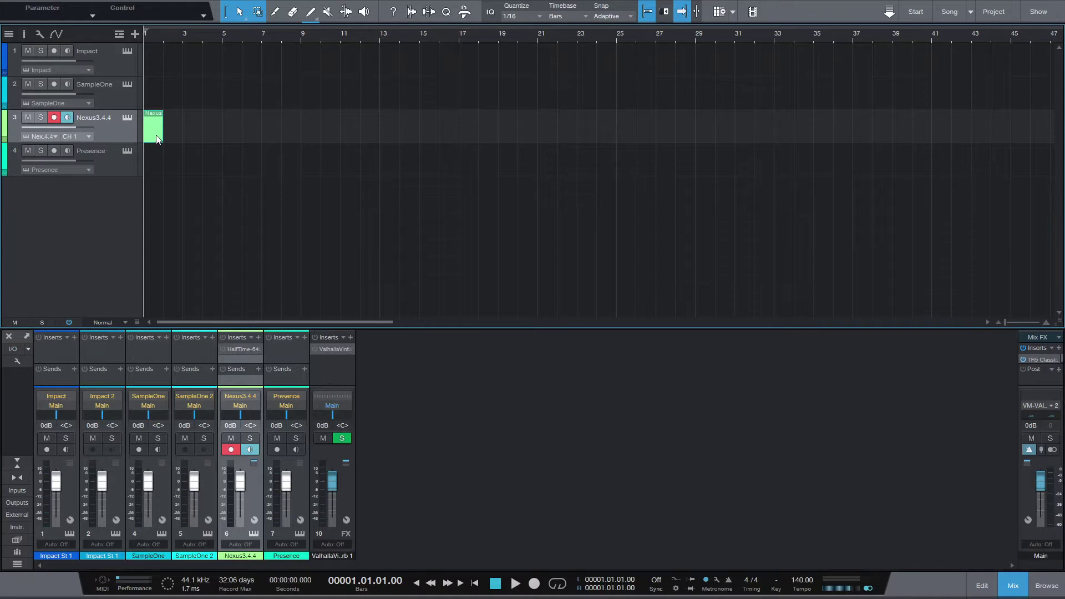
# Place the part's first note on C 3 at 1.1.1 and enable the HalfTime insert on the Nexus channel.
pyautogui.doubleClick(179, 465)
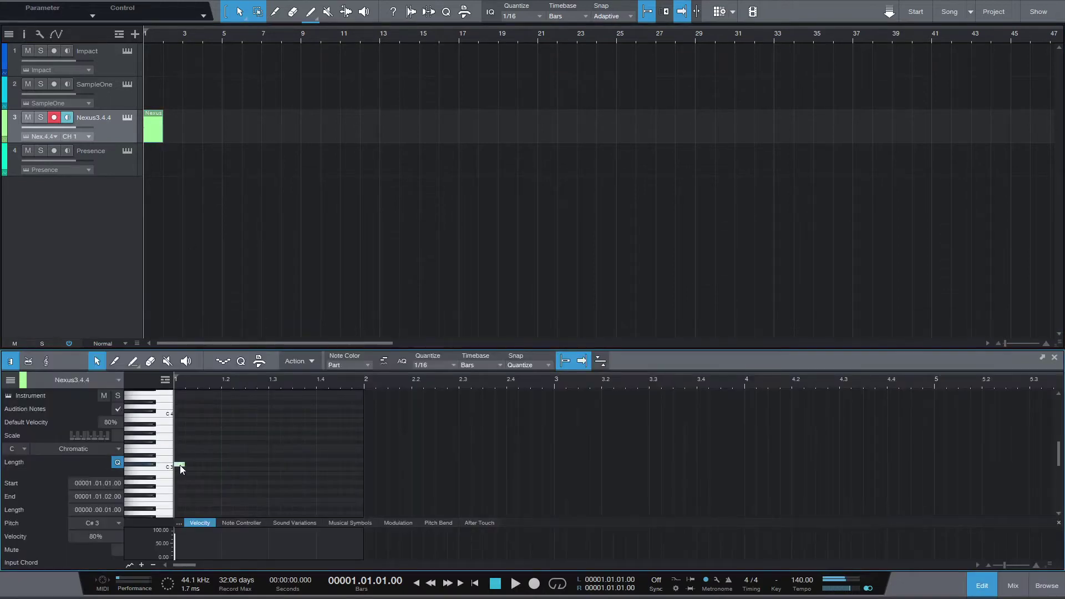
pyautogui.press('F3')
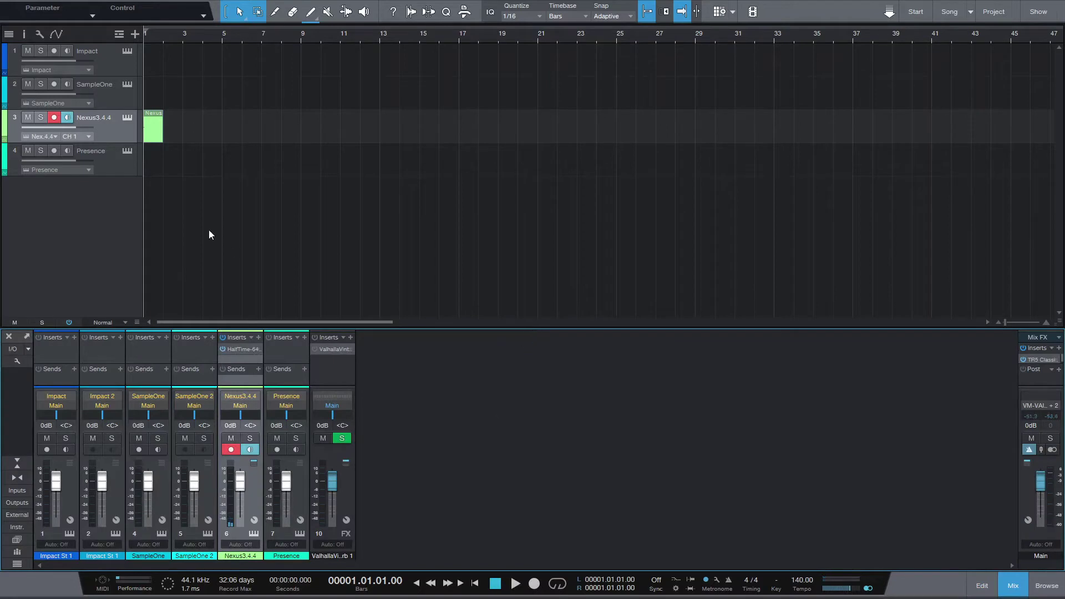
pyautogui.doubleClick(157, 138)
pyautogui.moveTo(181, 465); pyautogui.dragTo(181, 469)
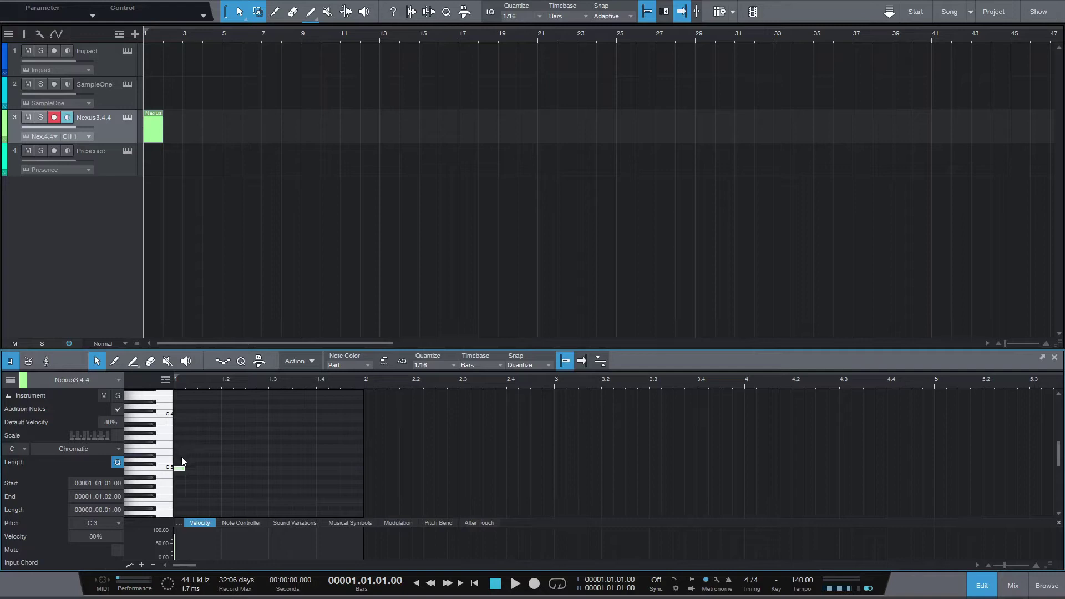
# Stack a G 3 note over the opening C 3, try out a D# 3 between them, remove it, and play the result.
pyautogui.click(181, 456)
pyautogui.click(182, 438)
pyautogui.press('space')
pyautogui.press('space')
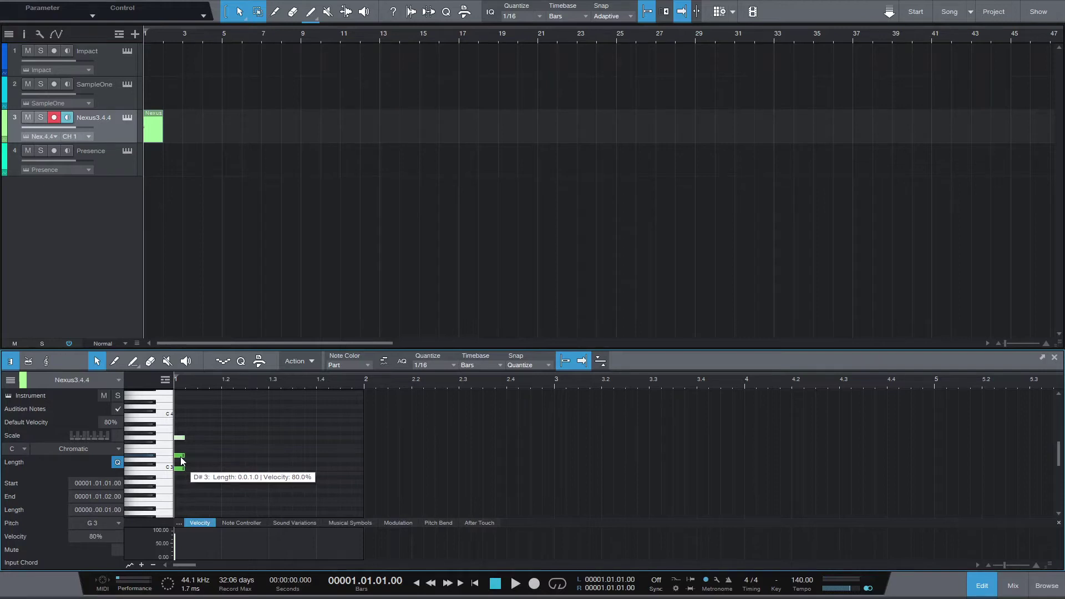
pyautogui.press('space')
pyautogui.press('space')
pyautogui.press('space')
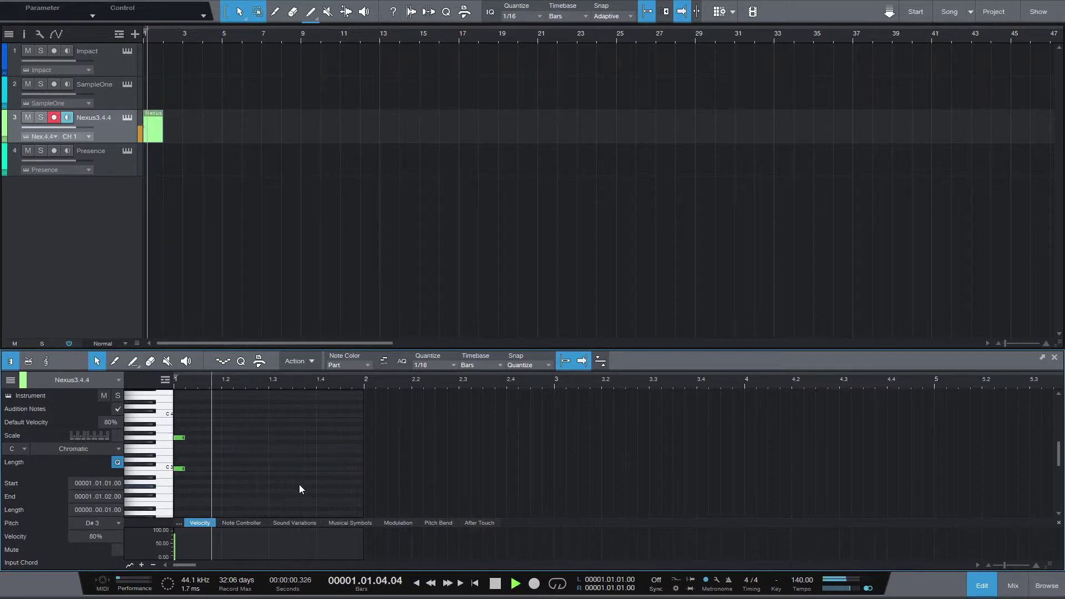
pyautogui.press('space')
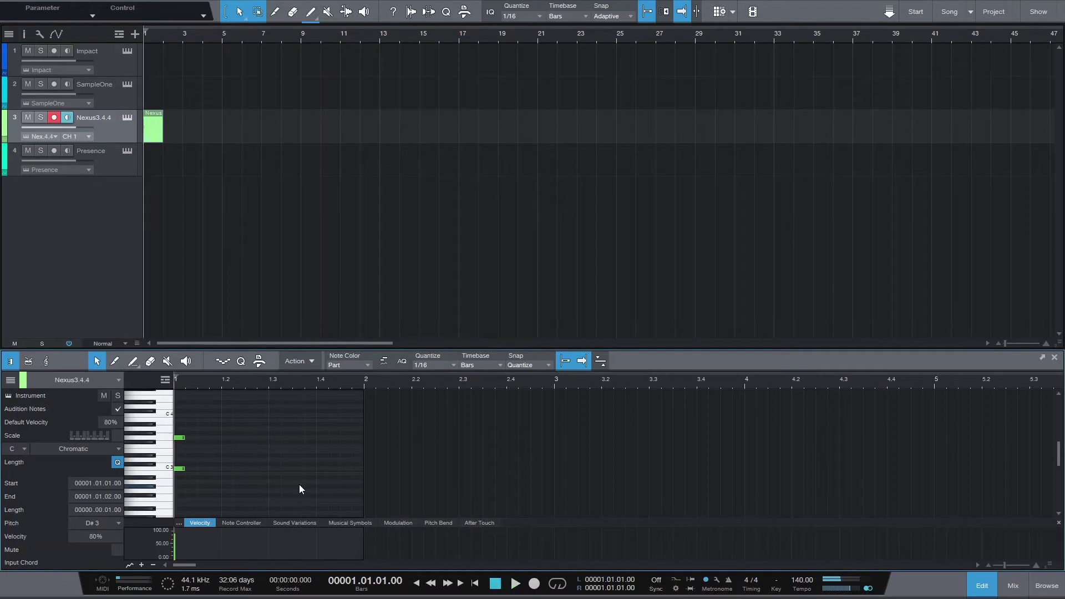
# Add a G# 3 note at 1.1.3 and a G 3 note at 1.2.1, playing the melody after each addition.
pyautogui.click(199, 432)
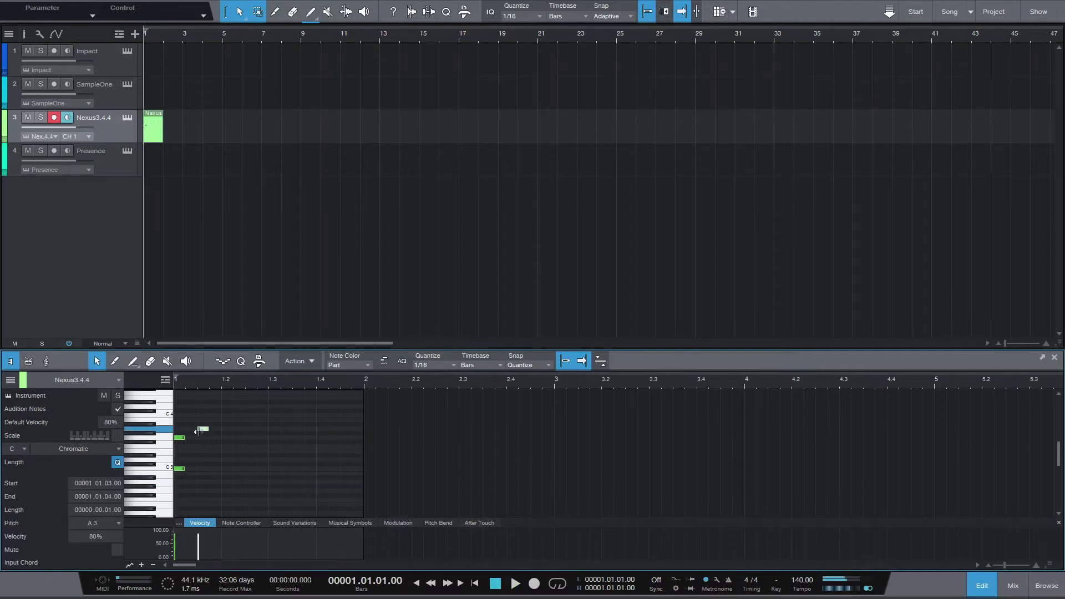
pyautogui.press('space')
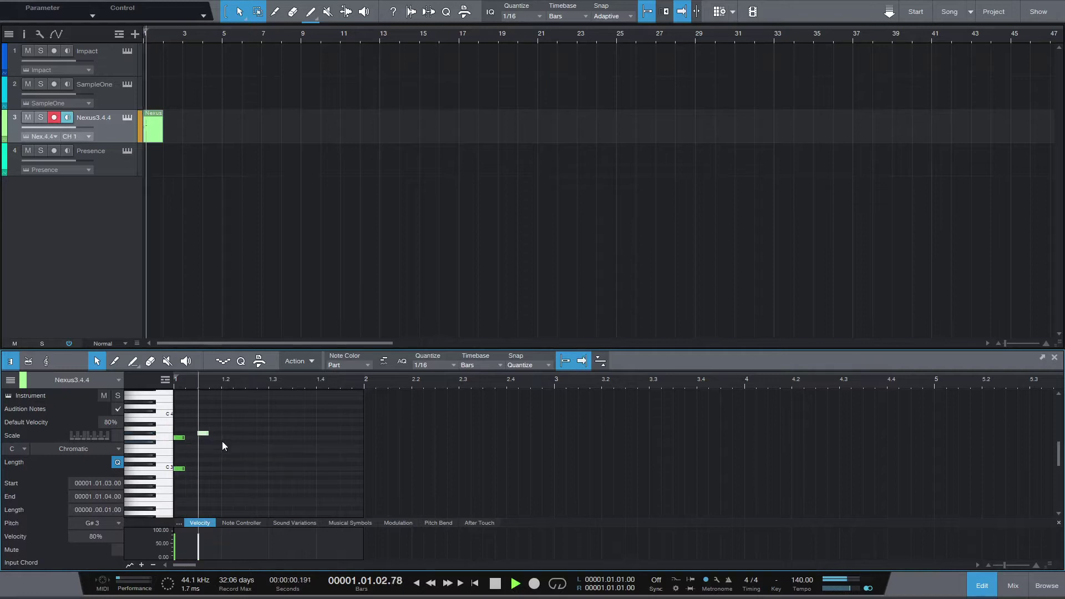
pyautogui.press('space')
pyautogui.click(225, 438)
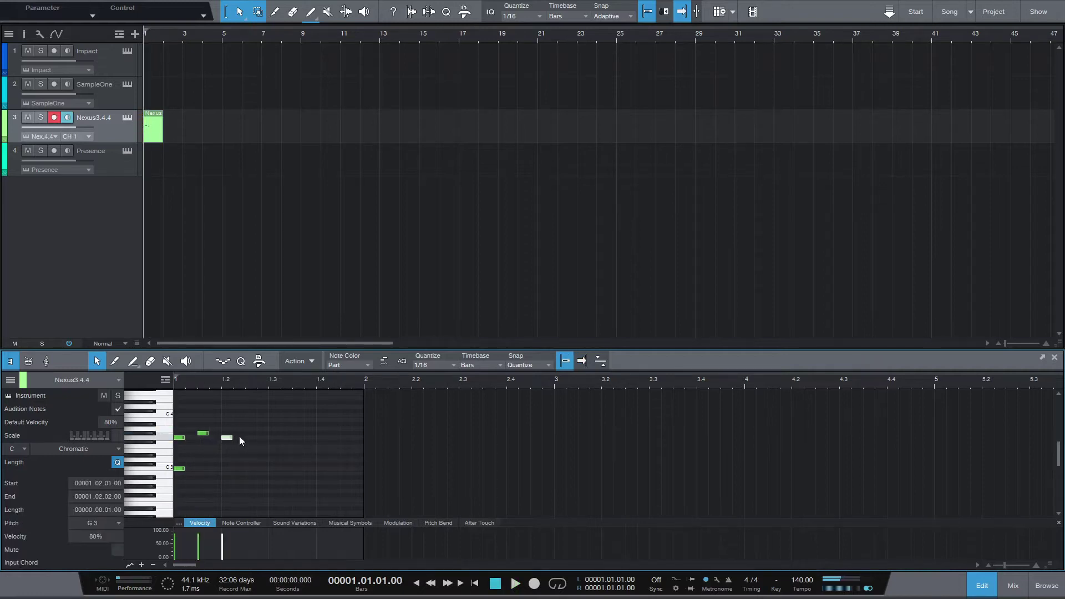
pyautogui.press('space')
pyautogui.press('space')
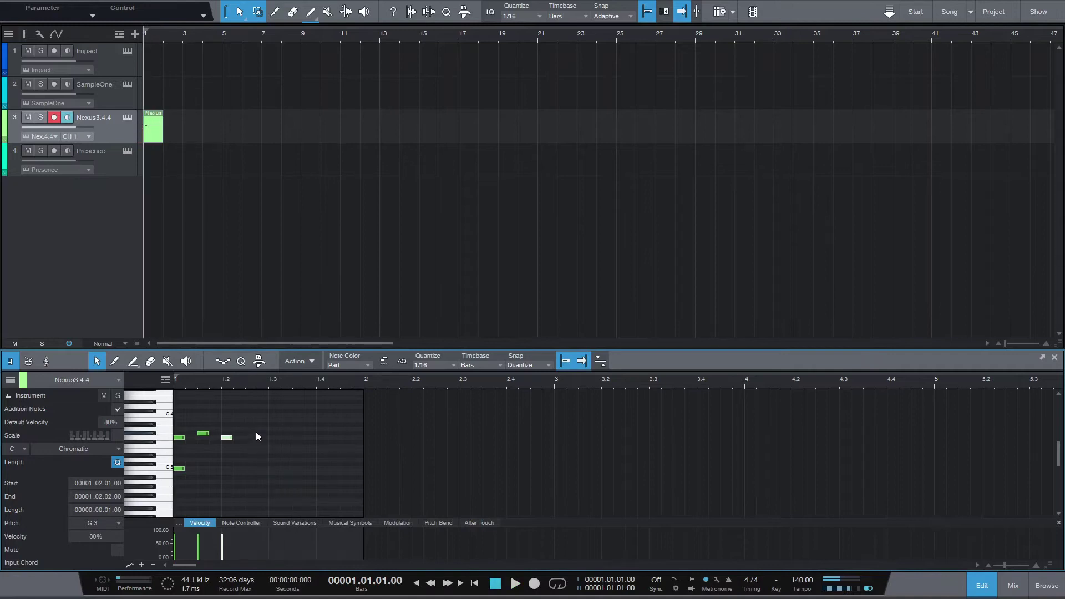
# Add a 1/16 note at 1.2.3 on C 4 and play the phrase back.
pyautogui.click(251, 428)
pyautogui.moveTo(244, 428); pyautogui.dragTo(252, 417)
pyautogui.press('space')
pyautogui.press('space')
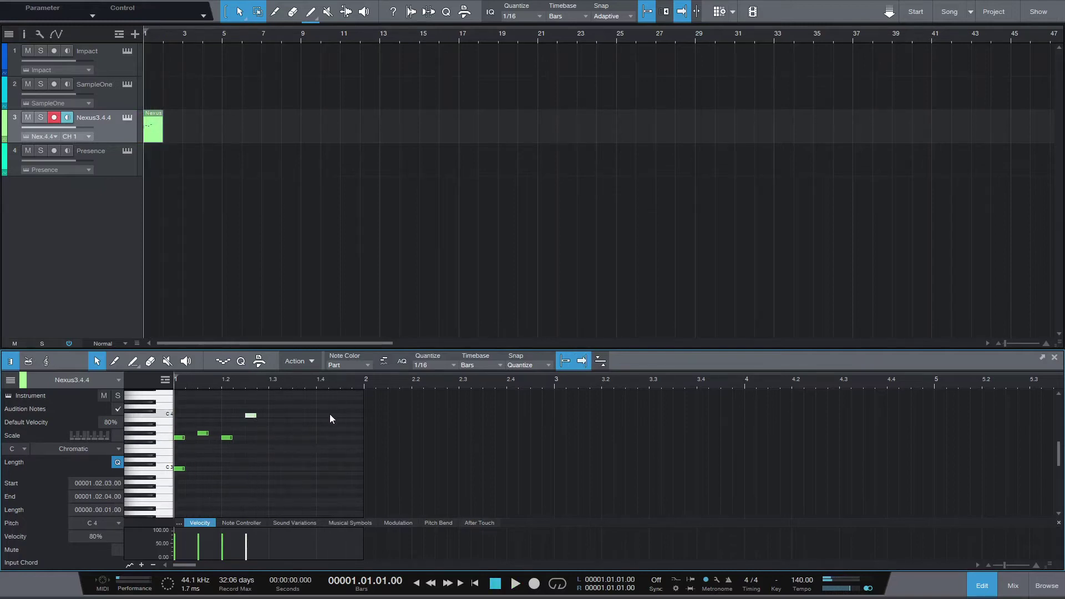
# Extend the Nexus part to two bars and play it back.
pyautogui.moveTo(159, 131); pyautogui.dragTo(183, 131)
pyautogui.press('space')
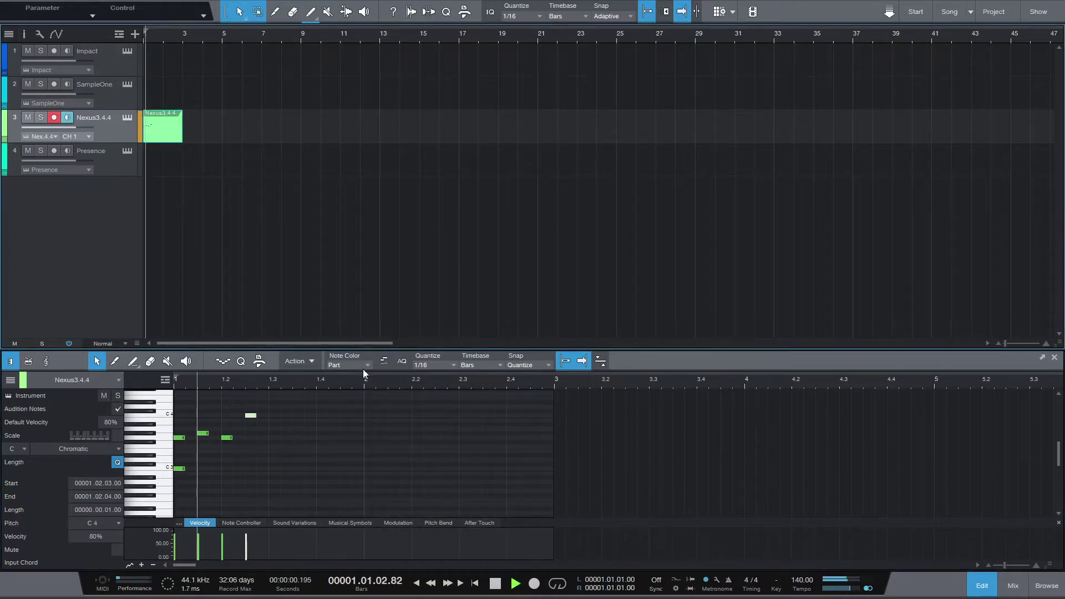
pyautogui.press('space')
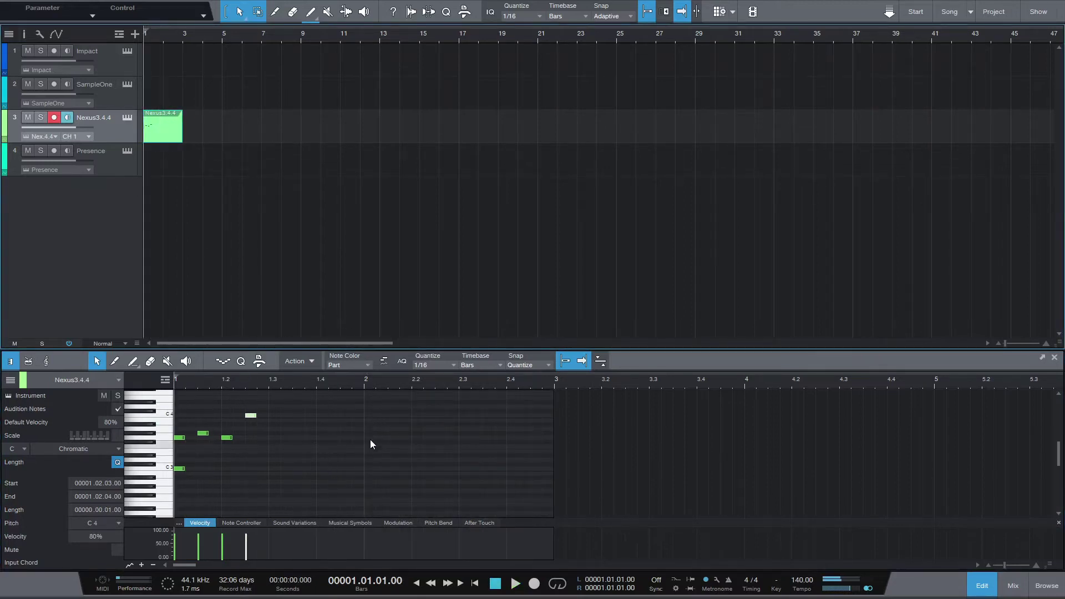
# Add G# 3 and C 3 notes together at the start of bar 2 and play the melody.
pyautogui.click(369, 417)
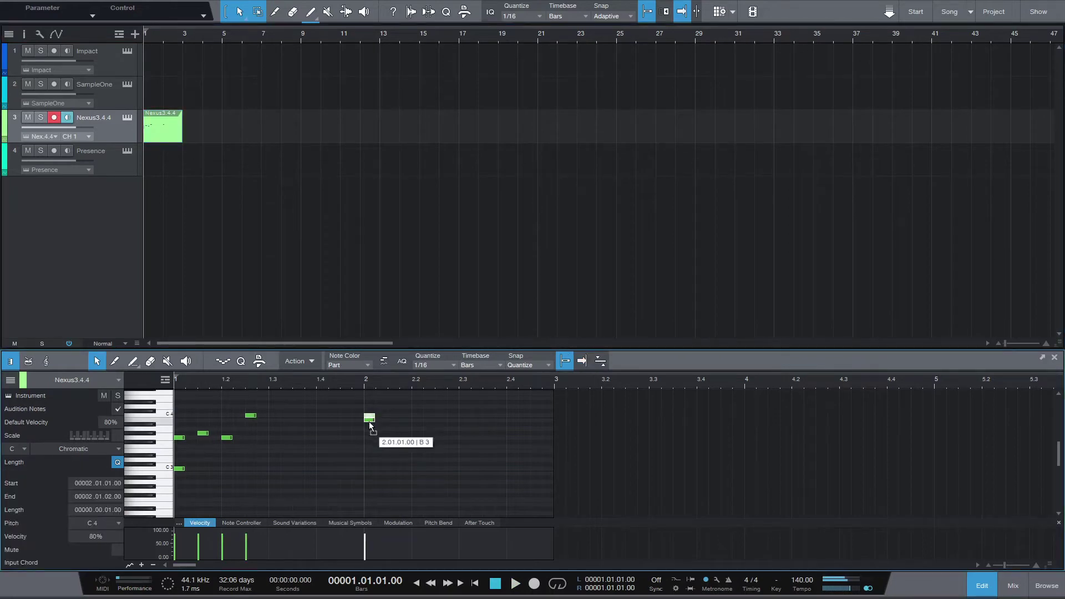
pyautogui.click(370, 433)
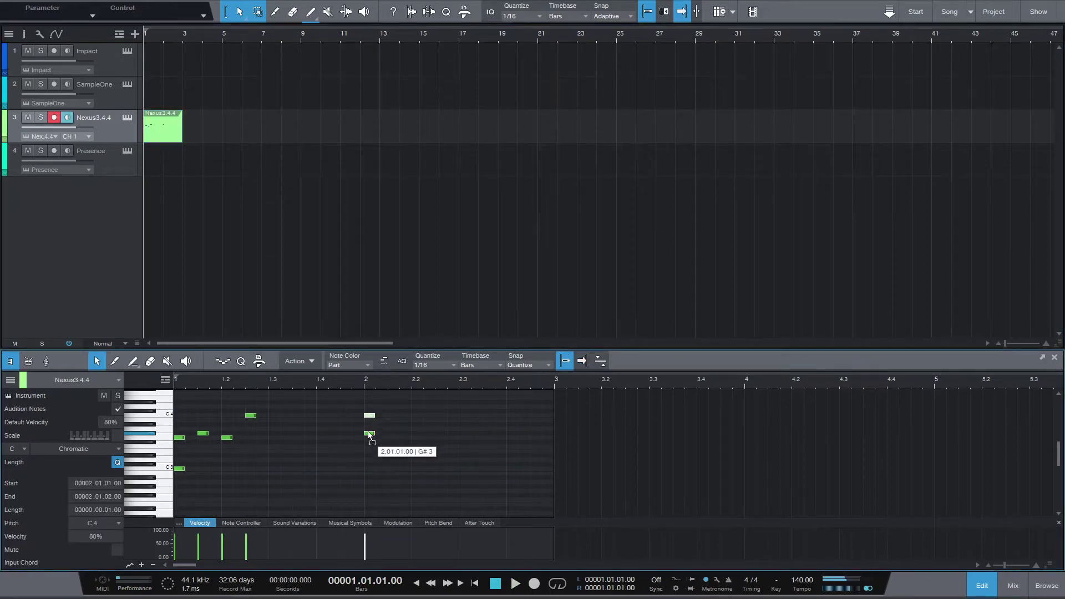
pyautogui.click(366, 471)
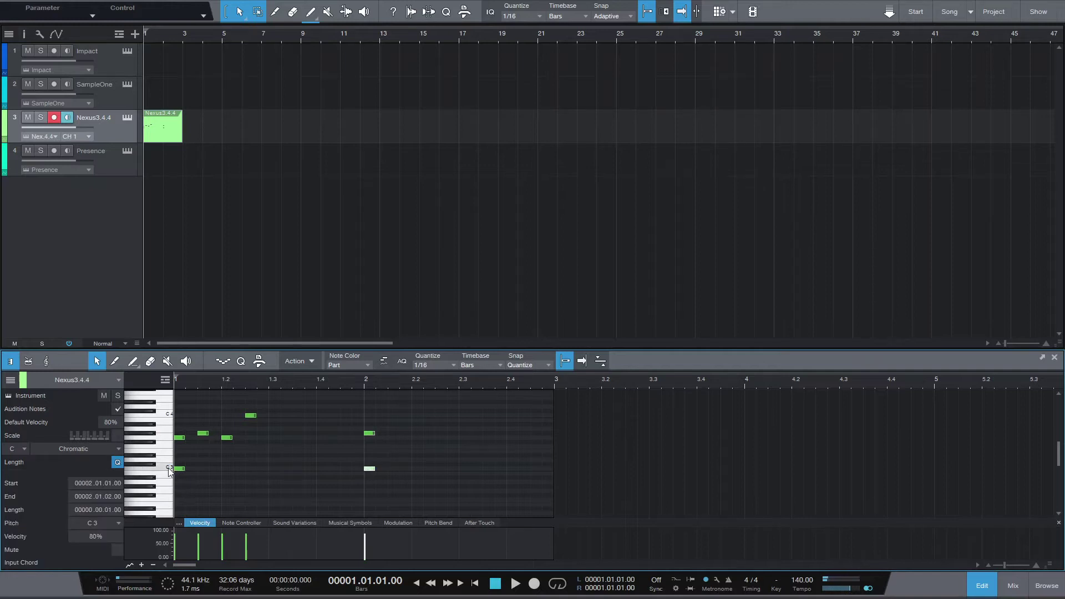
pyautogui.press('space')
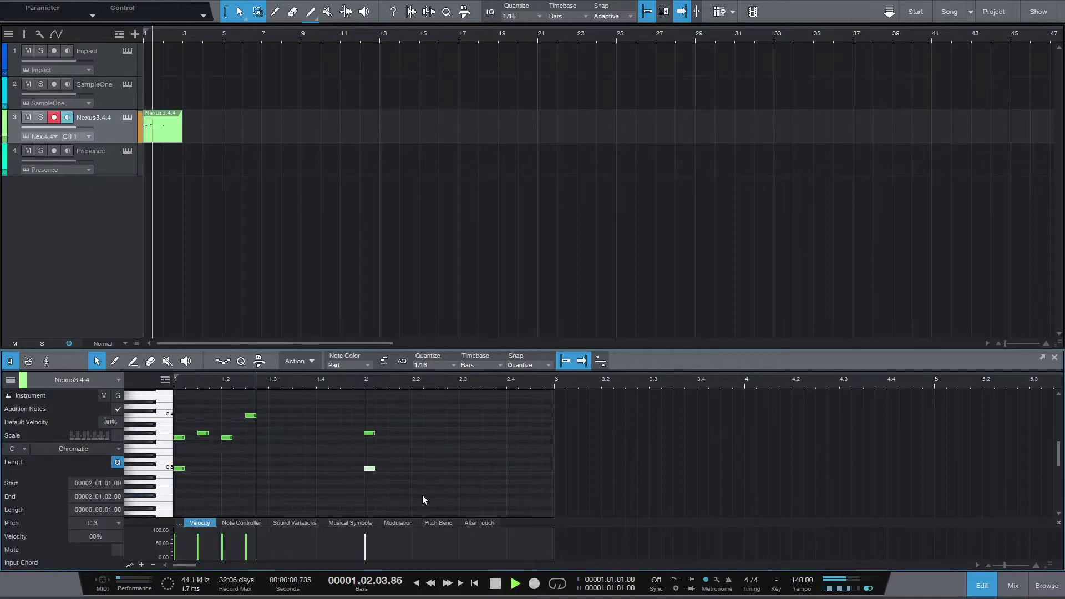
pyautogui.press('space')
# Continue bar 2 with descending notes G 3 at 2.1.3, D# 3 at 2.2.1 and C 3 at 2.2.3, and play the melody.
pyautogui.doubleClick(391, 438)
pyautogui.doubleClick(416, 447)
pyautogui.moveTo(416, 444); pyautogui.dragTo(416, 459)
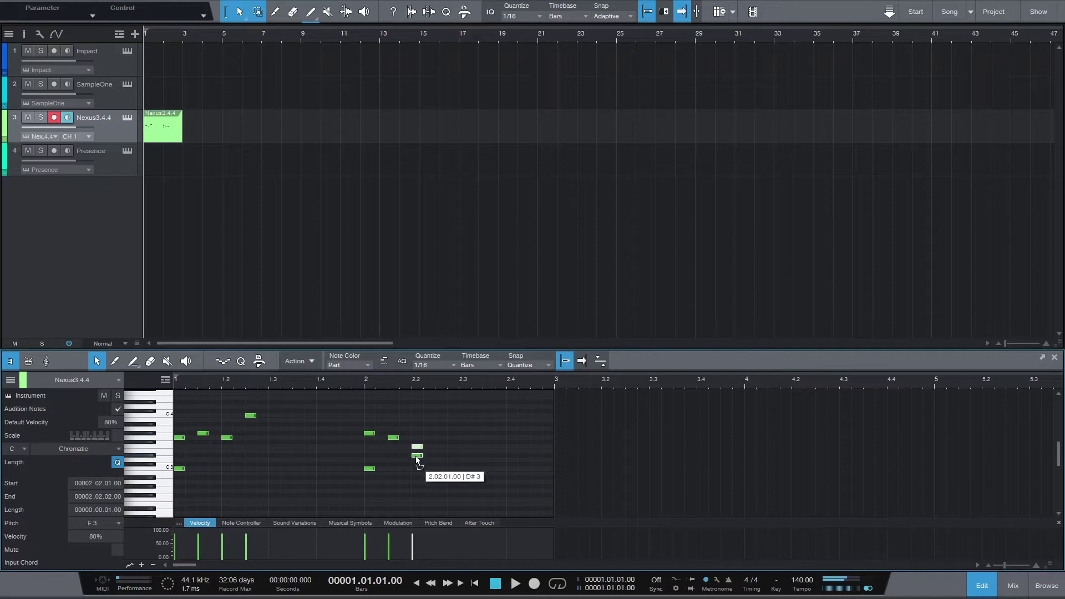
pyautogui.doubleClick(434, 461)
pyautogui.moveTo(439, 462); pyautogui.dragTo(440, 472)
pyautogui.press('space')
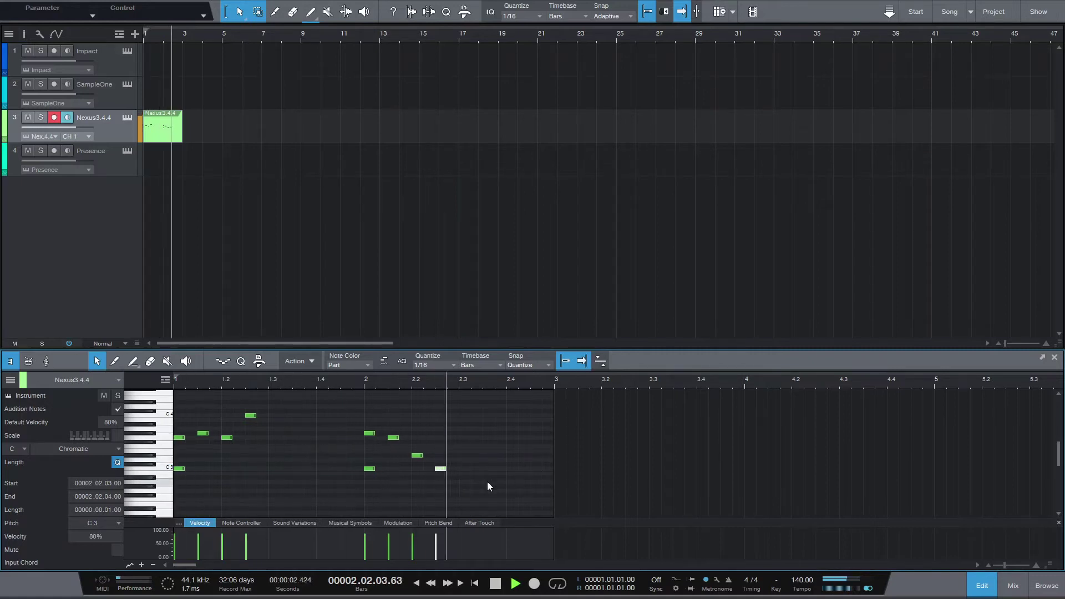
pyautogui.press('space')
pyautogui.press('space')
pyautogui.press('space')
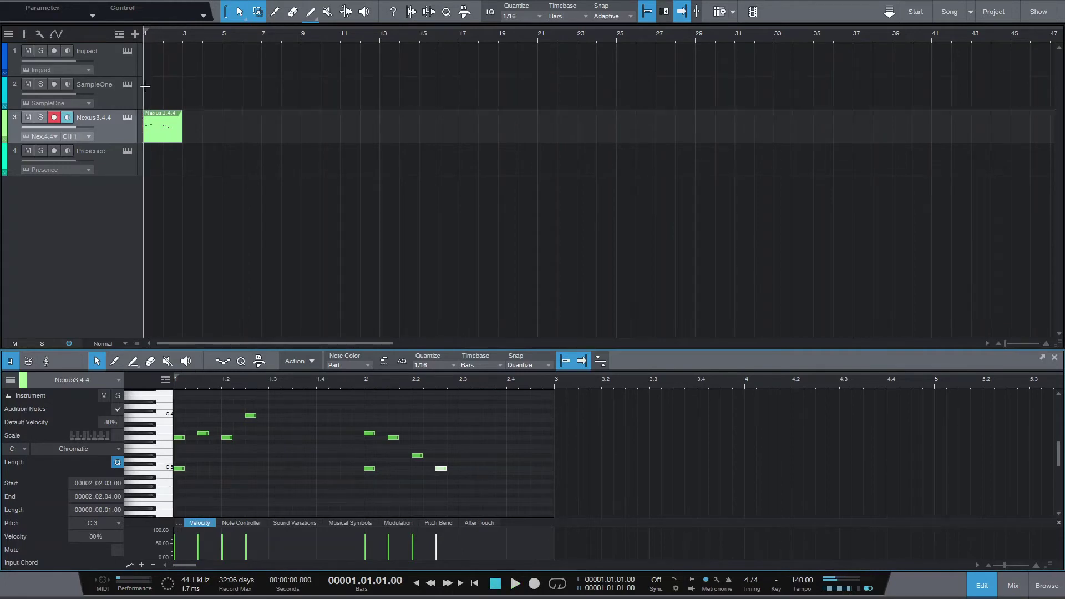
# Create a one-bar part at bar 1 on the Impact track, load the "drill 2 (1)" kit preset, and audition its kick and hat pads.
pyautogui.doubleClick(153, 66)
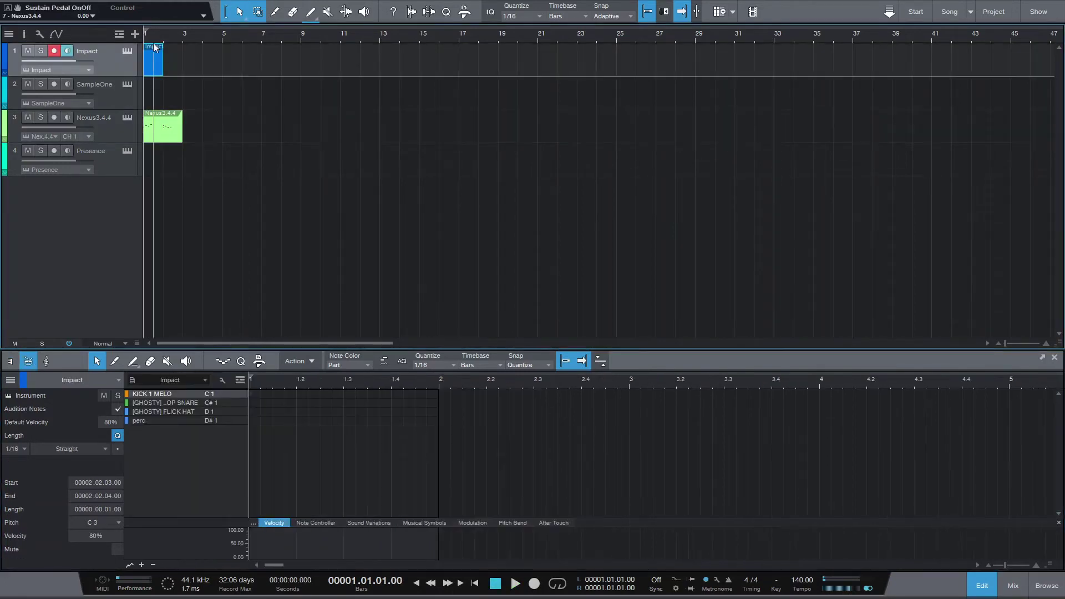
pyautogui.click(127, 51)
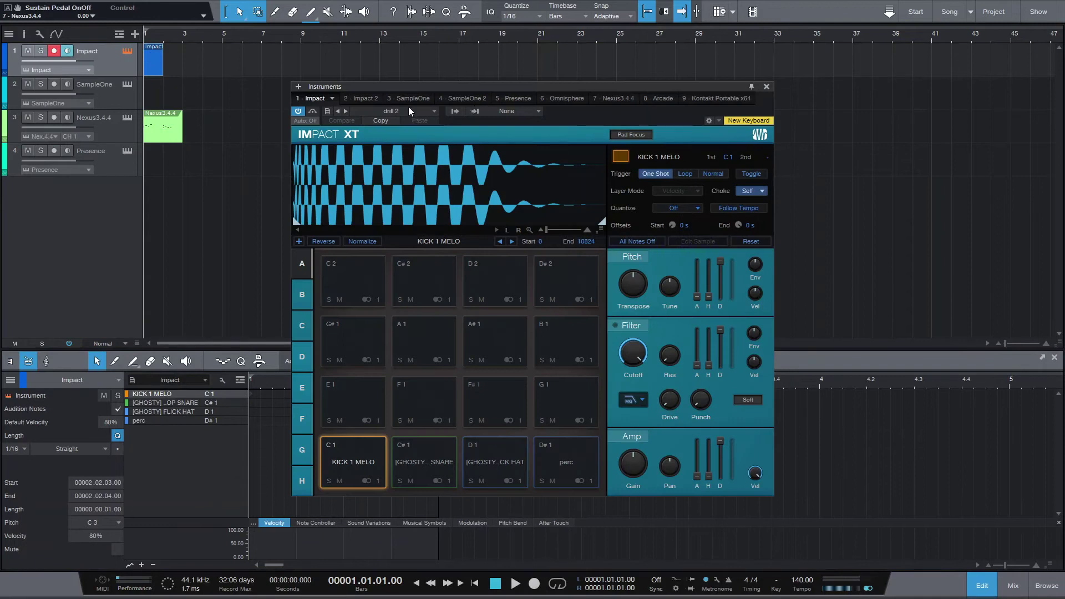
pyautogui.click(425, 113)
pyautogui.click(400, 148)
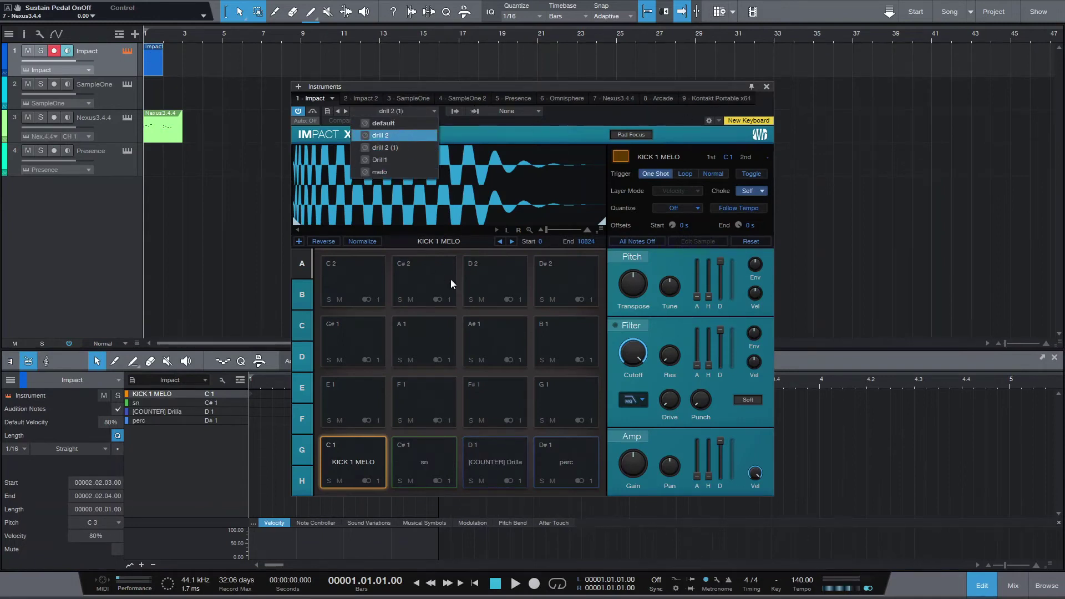
pyautogui.click(353, 466)
pyautogui.click(514, 467)
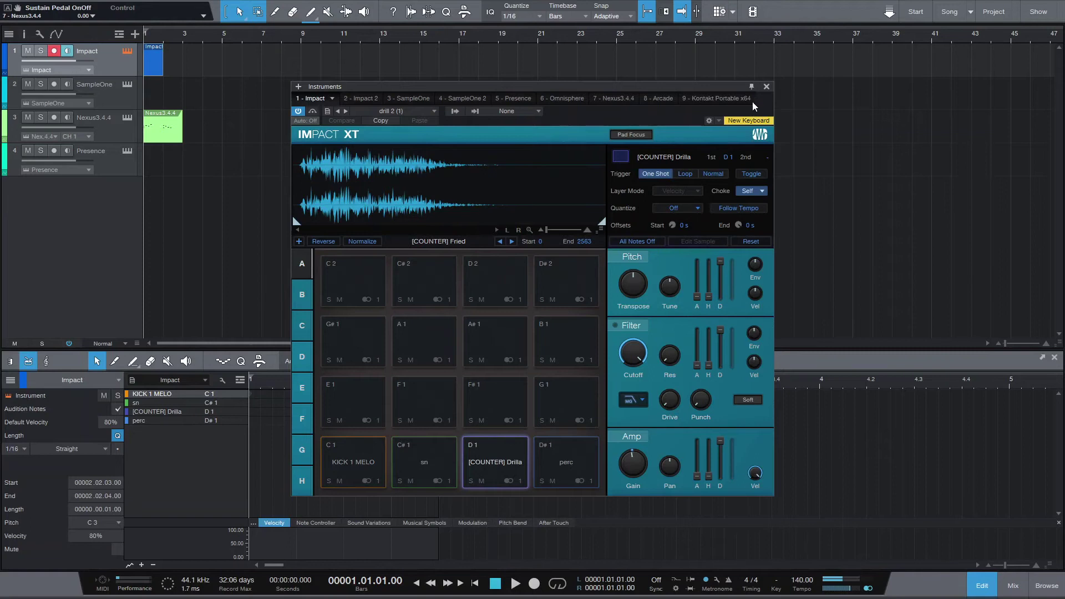
pyautogui.click(765, 87)
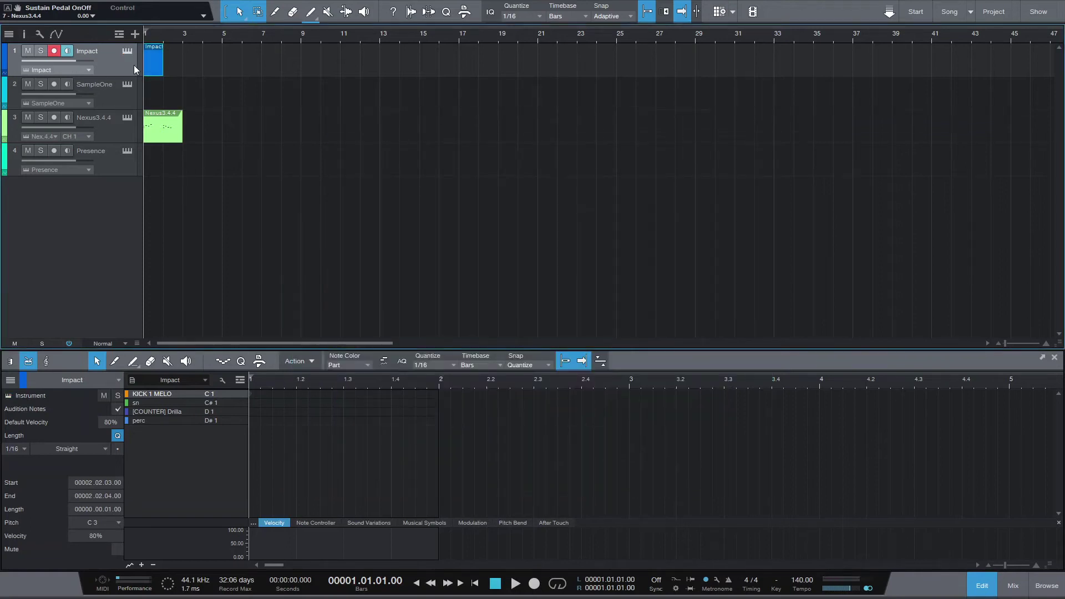
# Convert the Impact part to a pattern and set its length to 32 steps.
pyautogui.rightClick(155, 70)
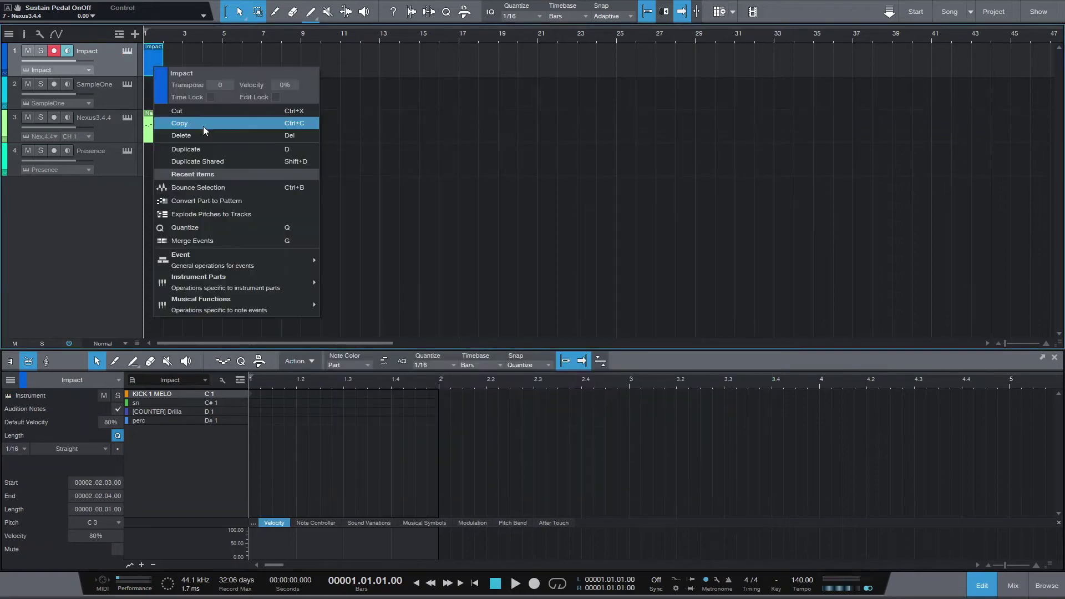
pyautogui.click(223, 203)
pyautogui.click(216, 365)
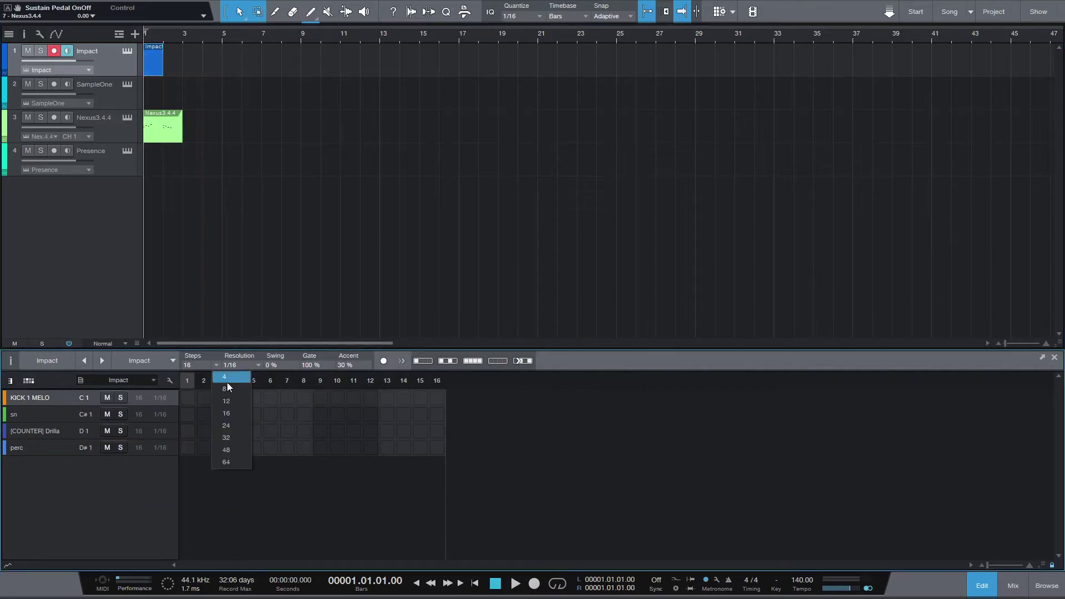
pyautogui.click(237, 441)
# Program [COUNTER] Drilla hats on steps 1, 4, 7, 9, 12, 15, 17, 20, 23, 25, 28 and 31, and play the pattern.
pyautogui.click(187, 431)
pyautogui.click(238, 431)
pyautogui.click(288, 430)
pyautogui.click(321, 431)
pyautogui.click(371, 431)
pyautogui.click(420, 431)
pyautogui.press('space')
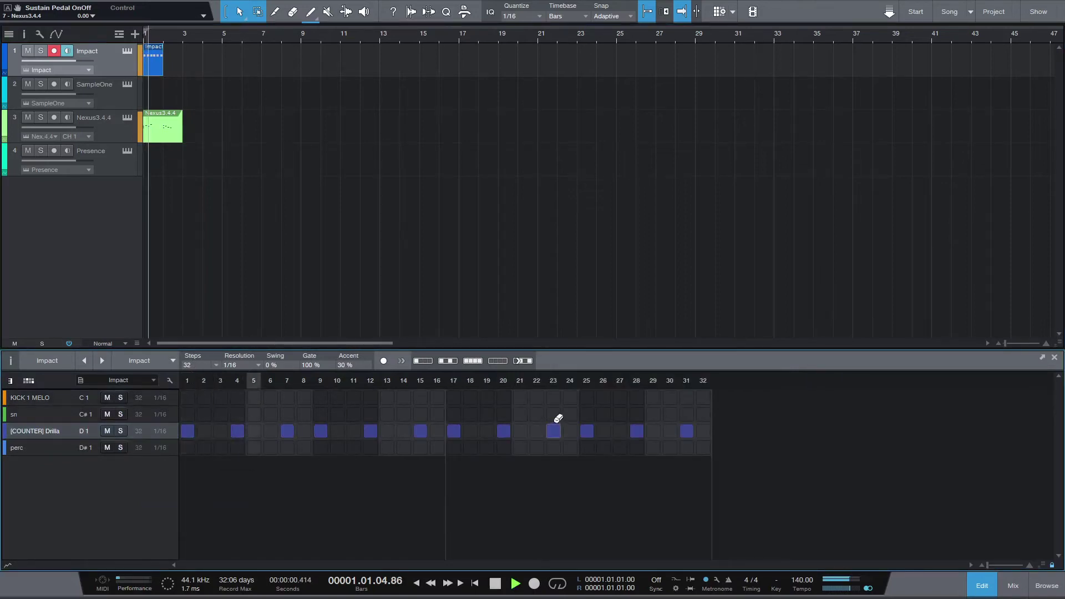
pyautogui.press('space')
# Extend the Impact pattern to two bars on the timeline and loop playback over bars 1 to 3.
pyautogui.moveTo(163, 71); pyautogui.dragTo(199, 74)
pyautogui.press('space')
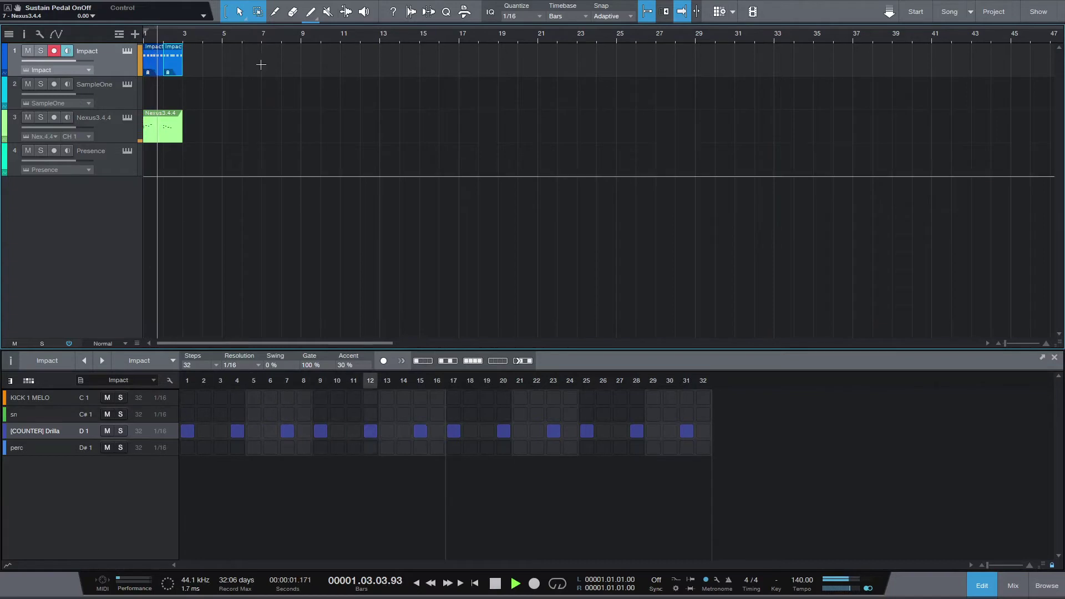
pyautogui.press('p')
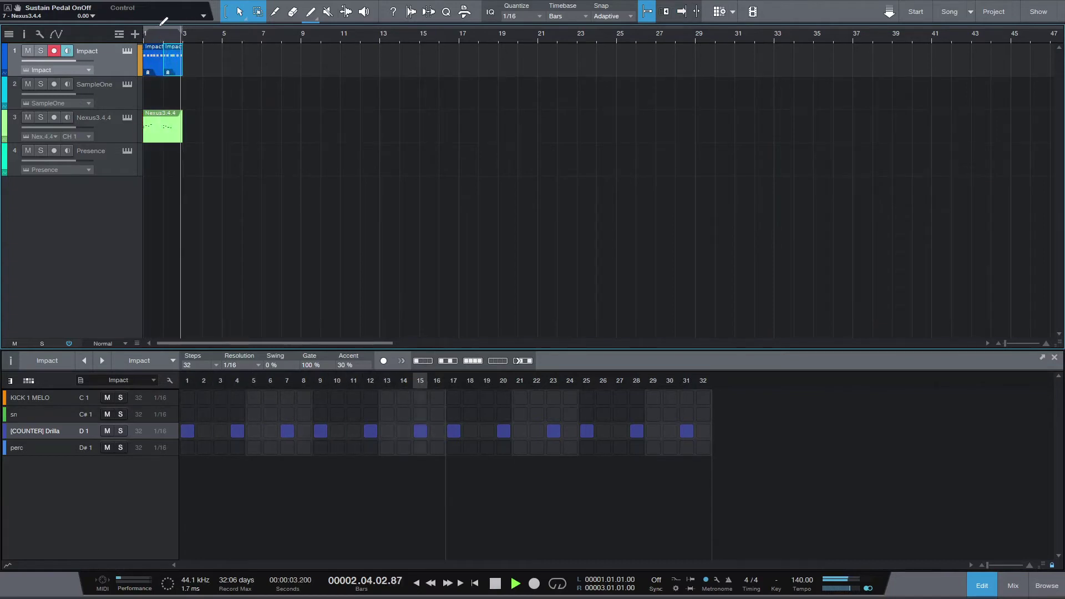
# Place sn hits on steps 9 and 29 of the Impact pattern.
pyautogui.click(320, 414)
pyautogui.press('space')
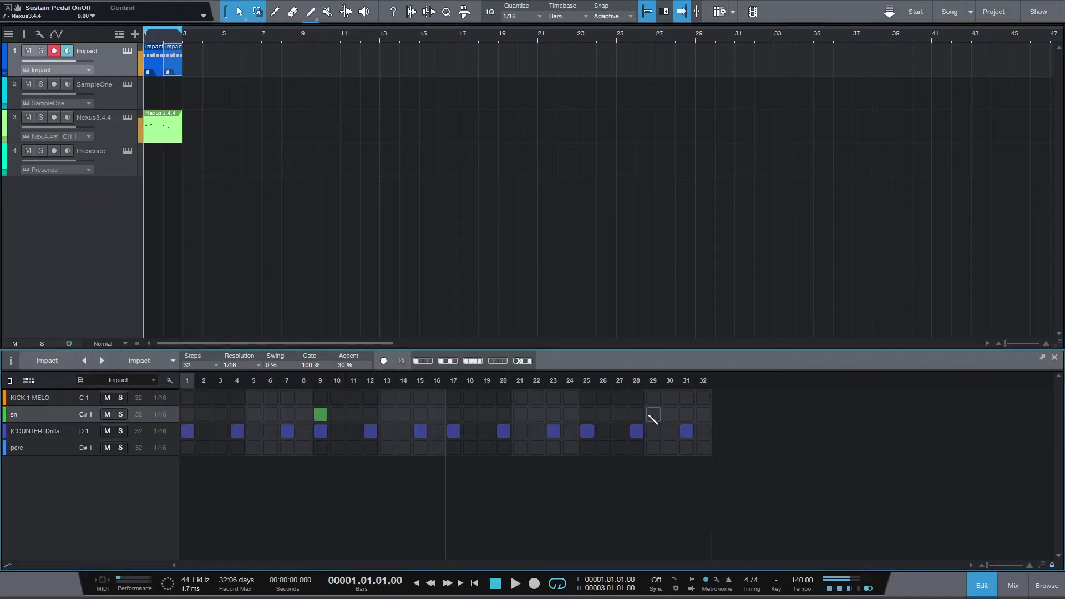
pyautogui.click(653, 416)
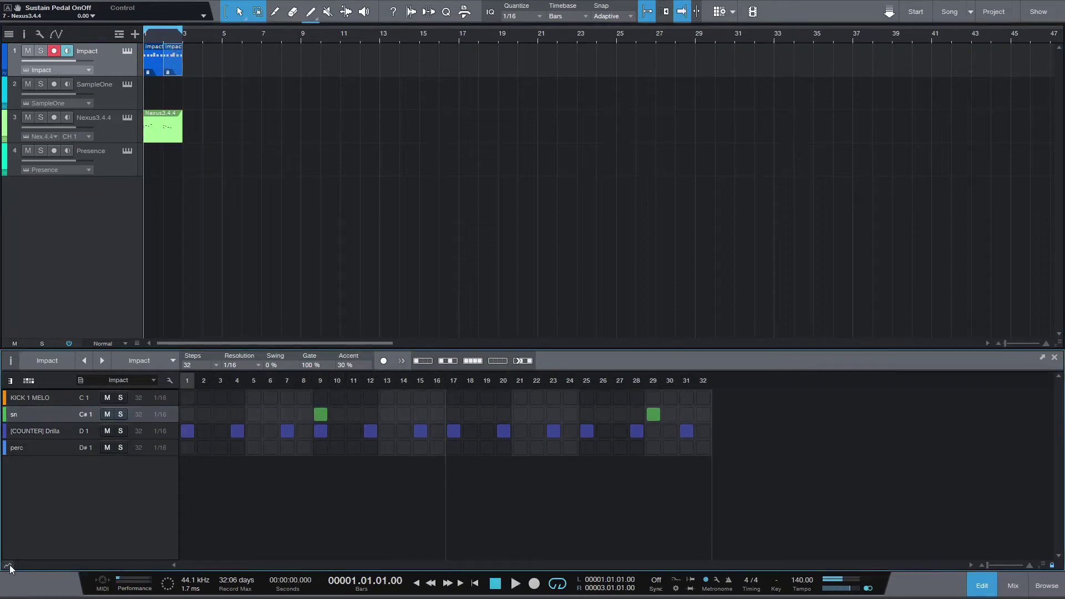
# Show the pattern's velocity lane and add quieter [COUNTER] Drilla hats on step 3 at velocity 28 and step 6 at velocity 19.
pyautogui.click(9, 566)
pyautogui.press('space')
pyautogui.click(221, 431)
pyautogui.click(271, 431)
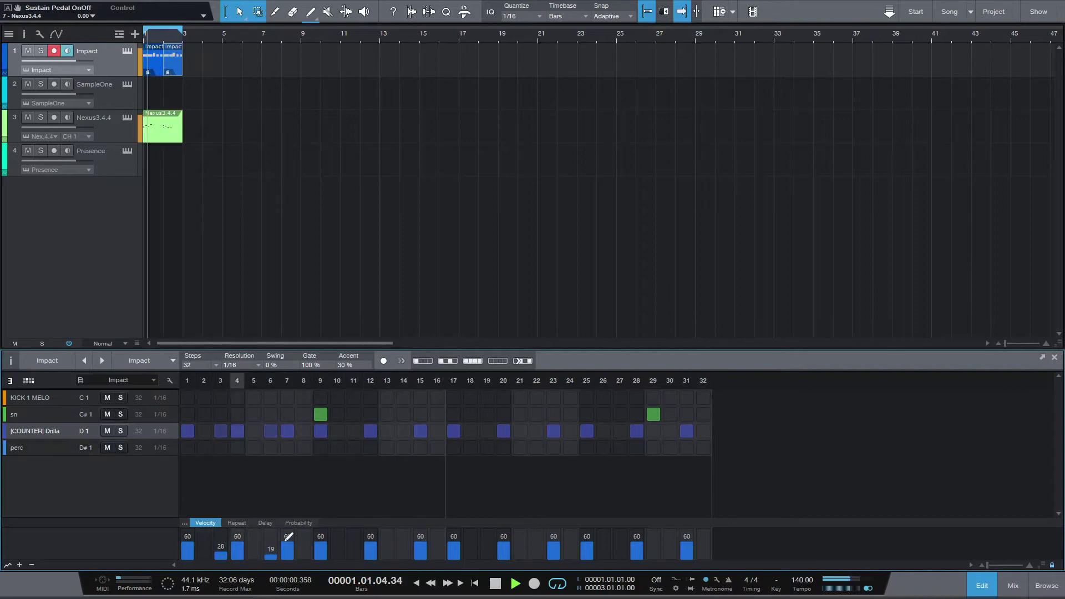
# Delete the repeated Impact copy, make one Impact part span bars 1 to 3, and play the loop.
pyautogui.press('space')
pyautogui.click(188, 57)
pyautogui.press('space')
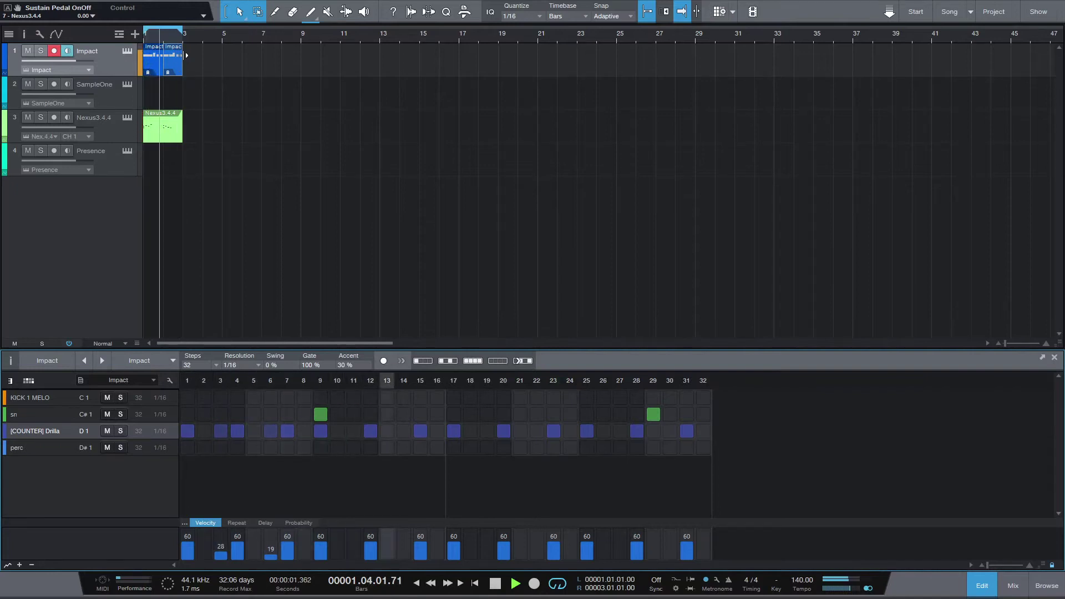
pyautogui.press('space')
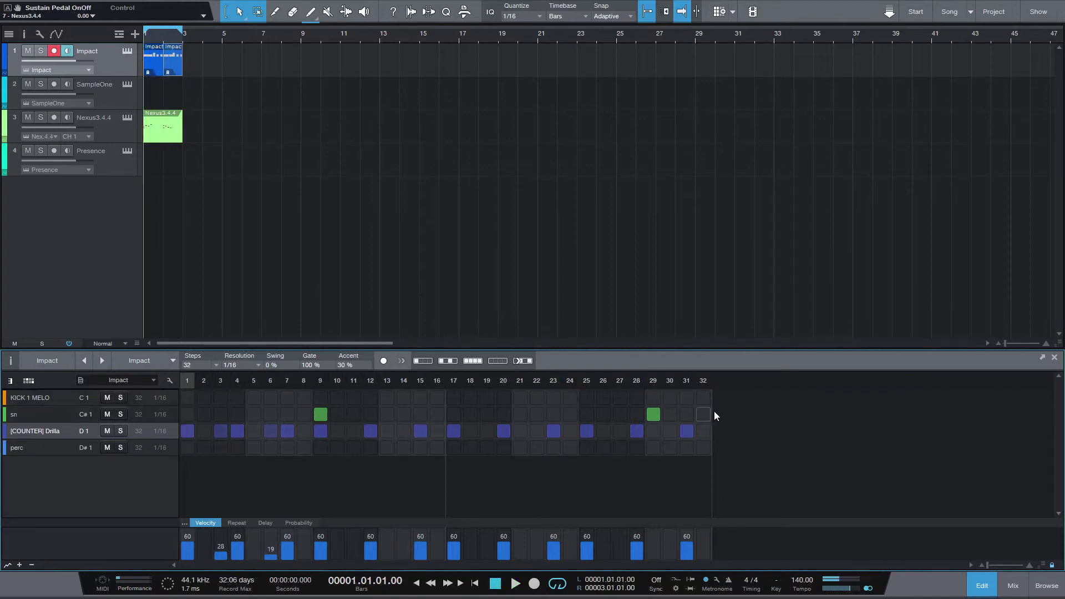
pyautogui.moveTo(186, 64)
pyautogui.mouseDown()
pyautogui.moveTo(173, 67)
pyautogui.moveTo(183, 62)
pyautogui.mouseUp()
pyautogui.press('Delete')
pyautogui.press('space')
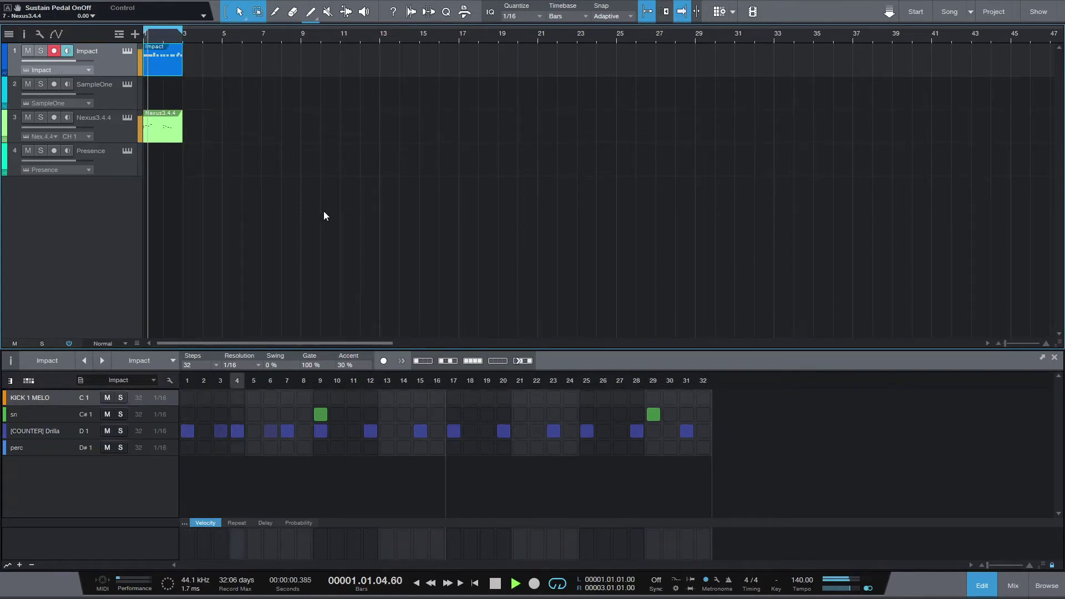
# Add quieter [COUNTER] Drilla hats on steps 19, 21, 24, 26 and 30 at velocities 26, 21, 25, 9 and 35.
pyautogui.click(485, 433)
pyautogui.click(485, 551)
pyautogui.click(520, 437)
pyautogui.click(570, 433)
pyautogui.click(569, 552)
pyautogui.click(603, 431)
pyautogui.click(603, 556)
pyautogui.click(669, 431)
pyautogui.click(670, 552)
pyautogui.click(669, 548)
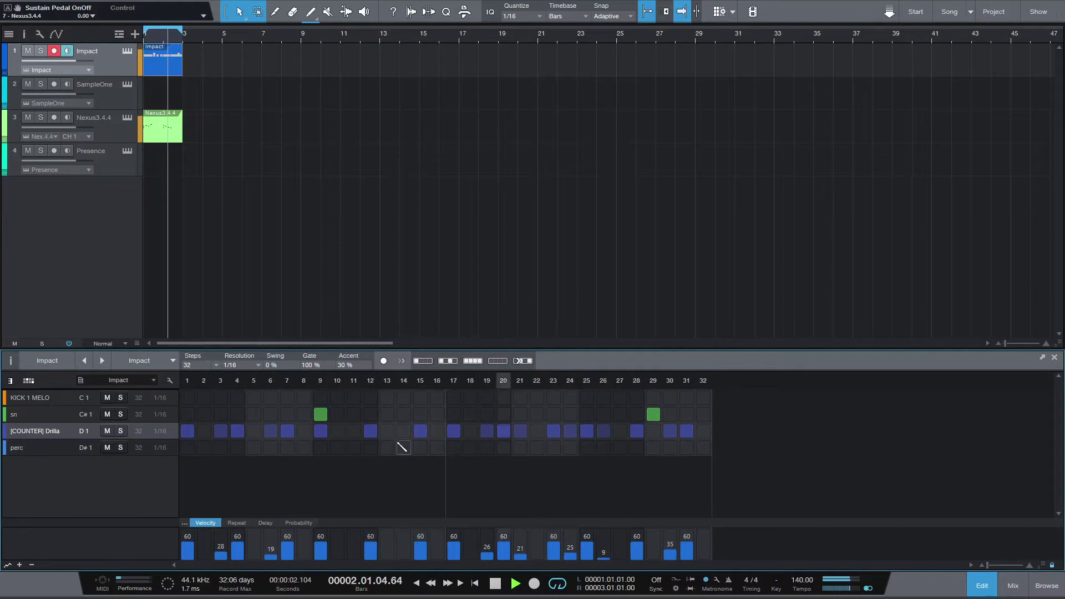
# Remove the [COUNTER] Drilla hat on step 12 and add one on step 14 at velocity 23.
pyautogui.click(403, 432)
pyautogui.click(403, 431)
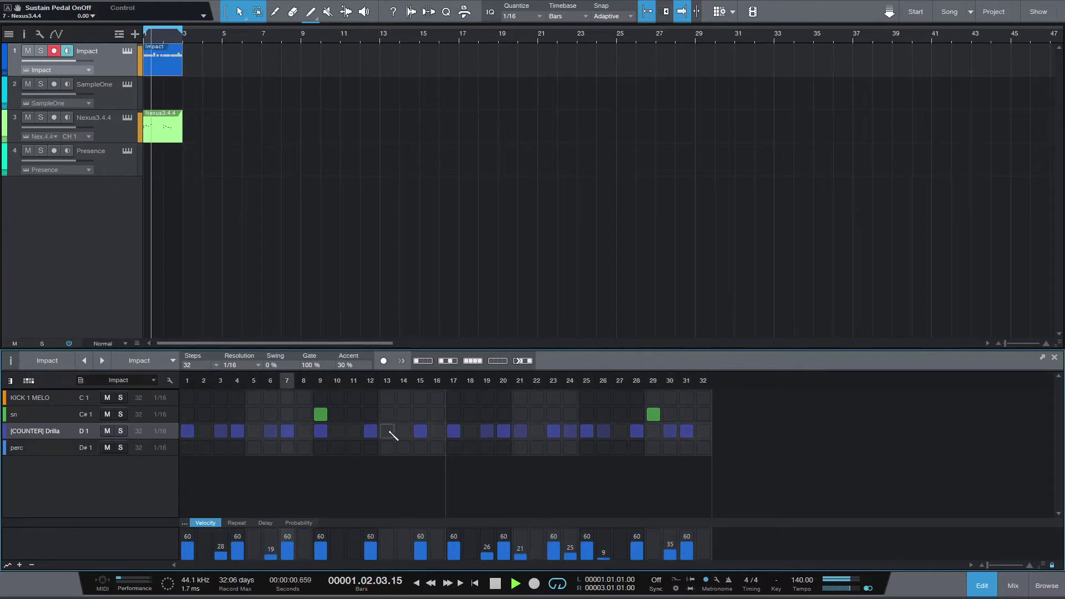
pyautogui.click(371, 430)
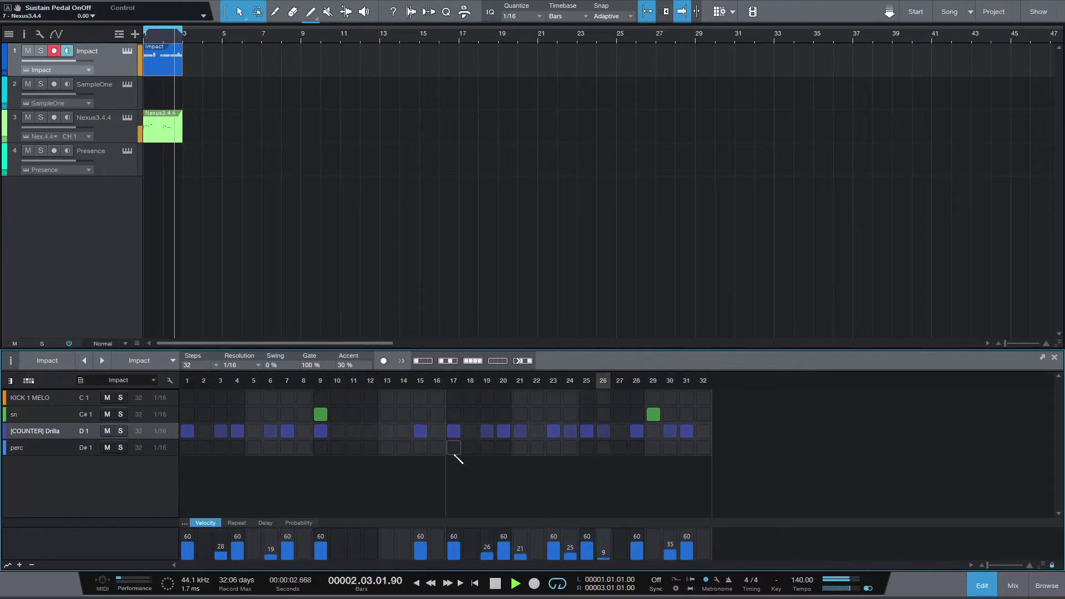
pyautogui.click(409, 432)
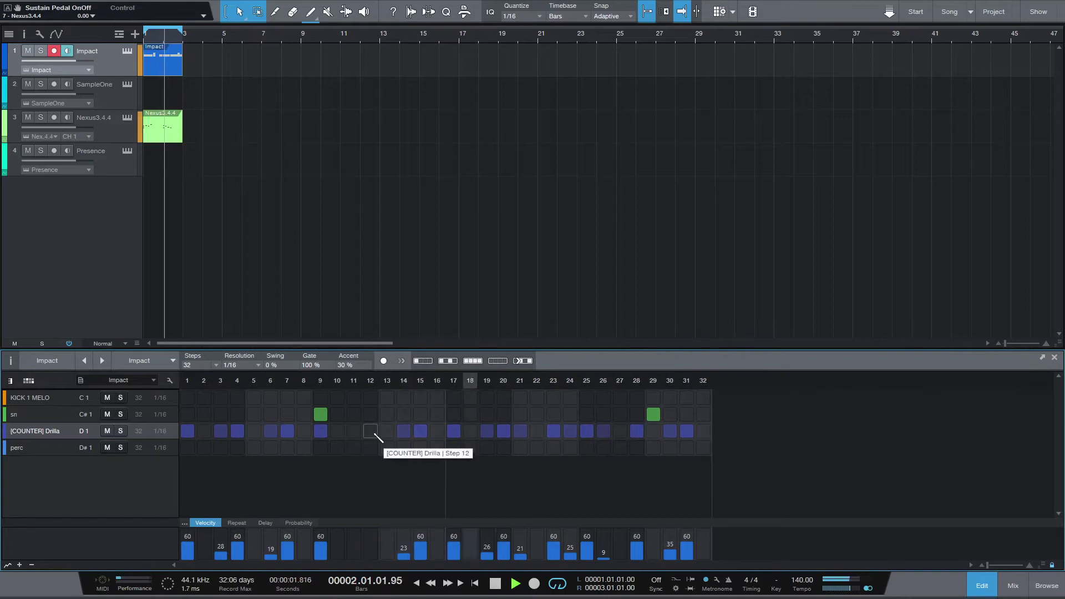
# Place KICK 1 MELO hits on steps 1, 21 and 25 of the Impact pattern.
pyautogui.click(188, 398)
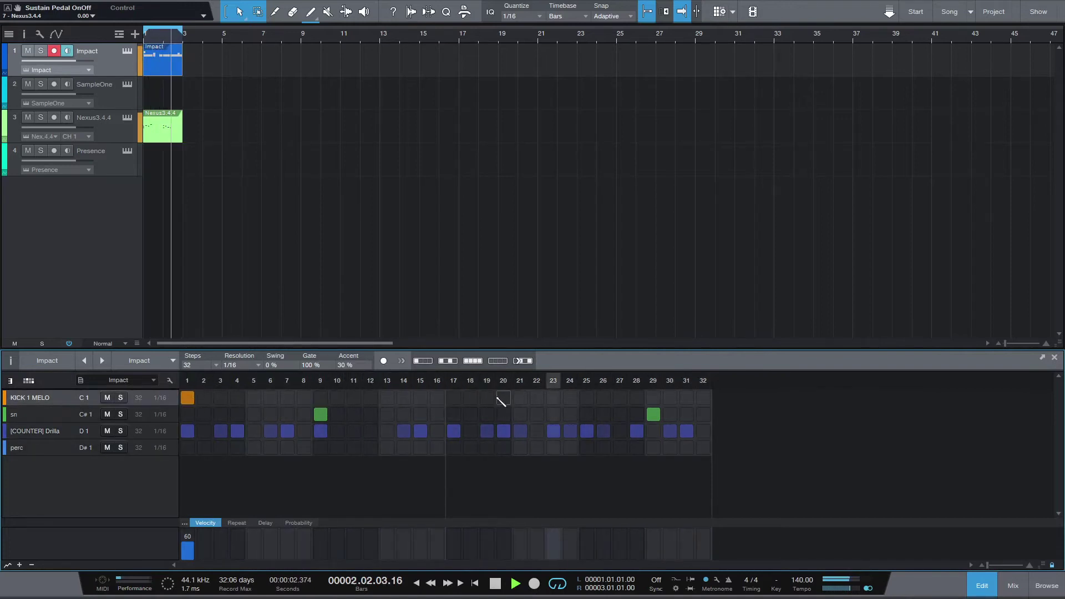
pyautogui.click(521, 397)
pyautogui.click(587, 398)
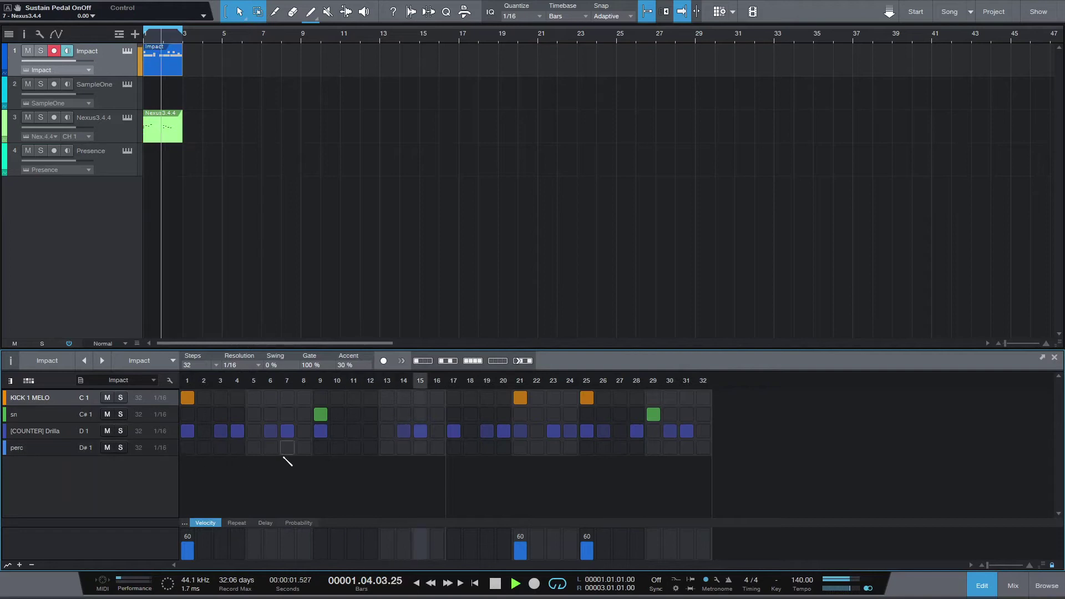
# Place perc hits on steps 5 and 13, and lower the step 13 hit's velocity to 49.
pyautogui.click(253, 447)
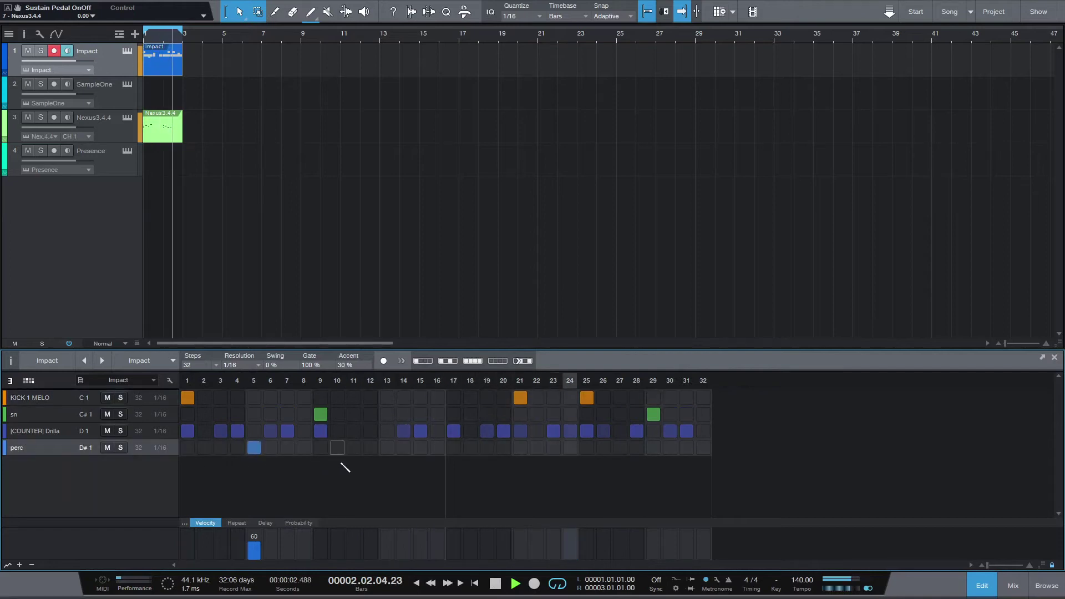
pyautogui.click(371, 448)
pyautogui.press('space')
pyautogui.click(370, 448)
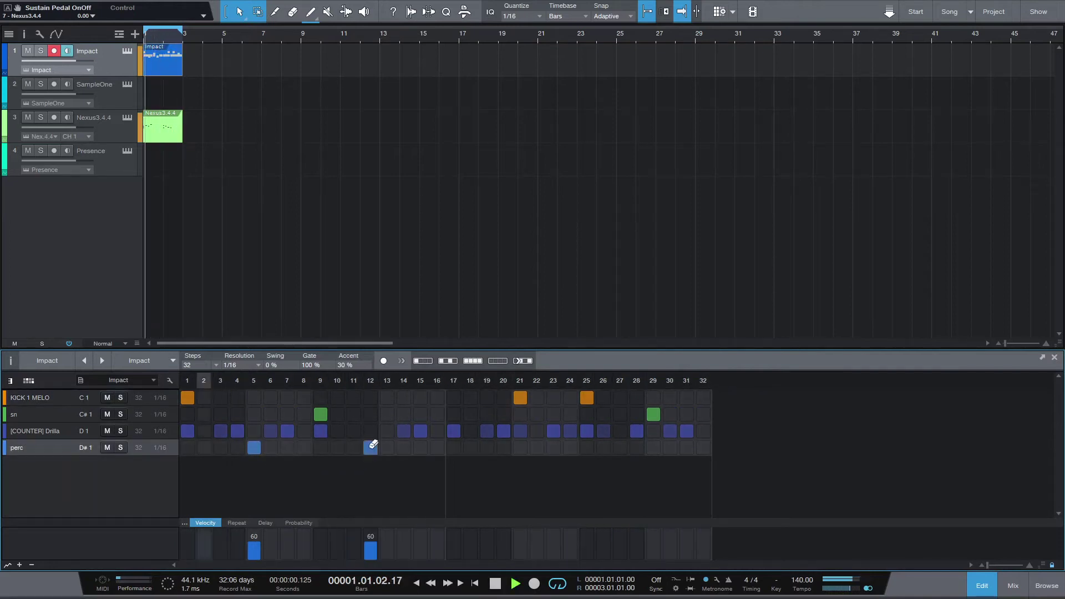
pyautogui.press('space')
pyautogui.press('space')
pyautogui.click(387, 447)
pyautogui.press('space')
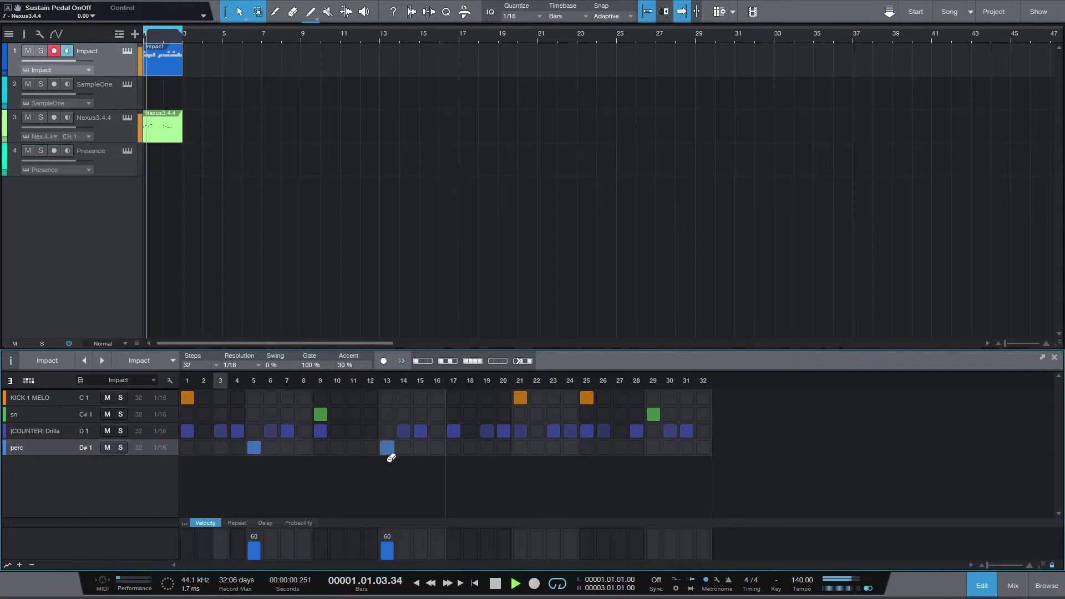
pyautogui.moveTo(395, 537); pyautogui.dragTo(392, 545)
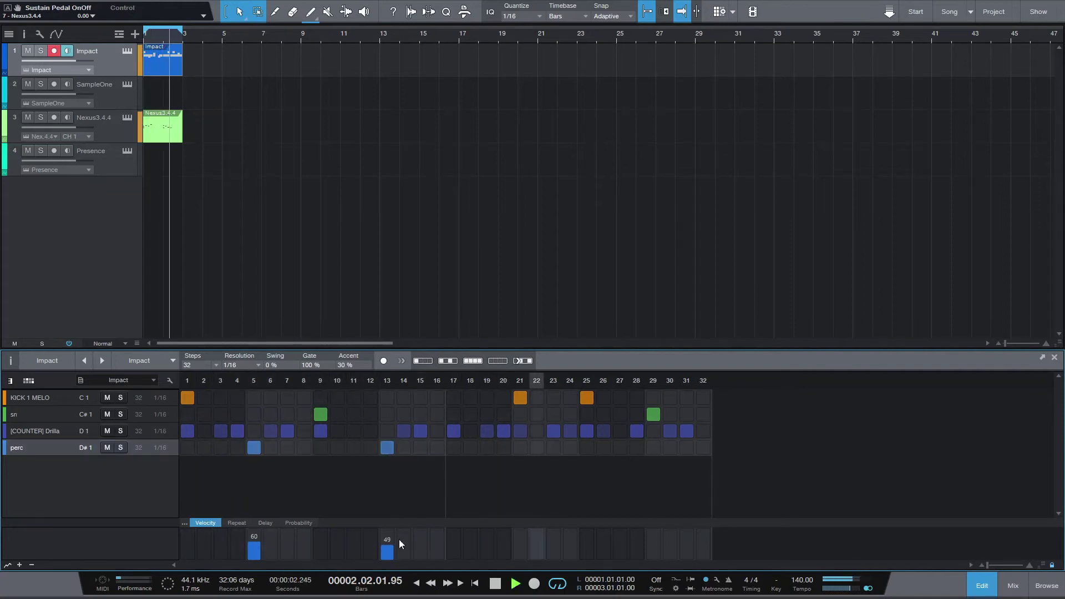
# Add a perc hit on step 21 at velocity 30 and stop playback.
pyautogui.click(503, 448)
pyautogui.click(503, 448)
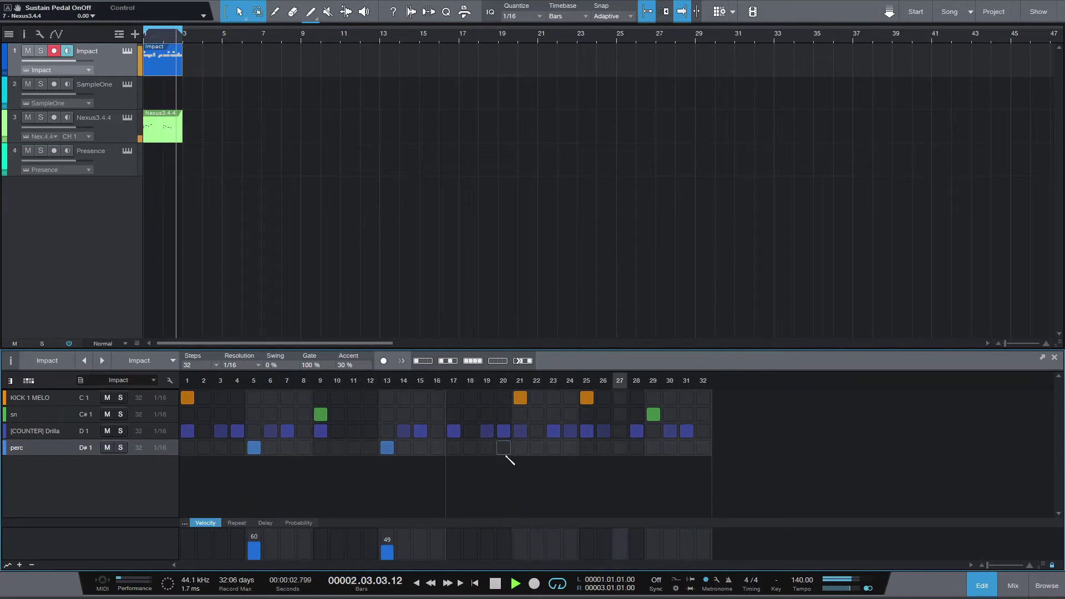
pyautogui.click(519, 448)
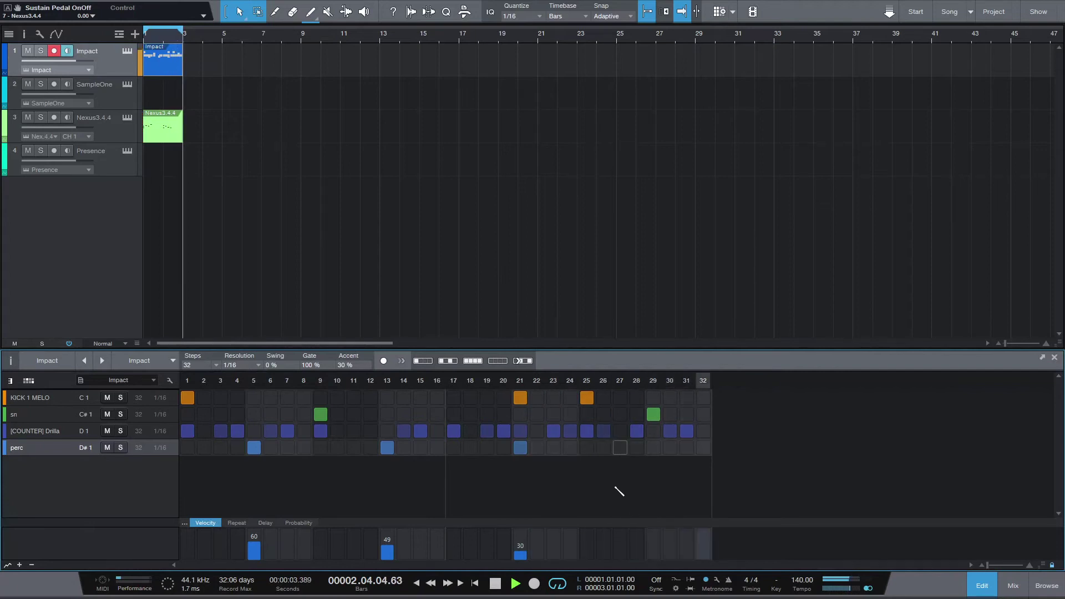
pyautogui.press('space')
# Bounce the two-bar Nexus3.4.4 melody part to a new audio track.
pyautogui.click(166, 130)
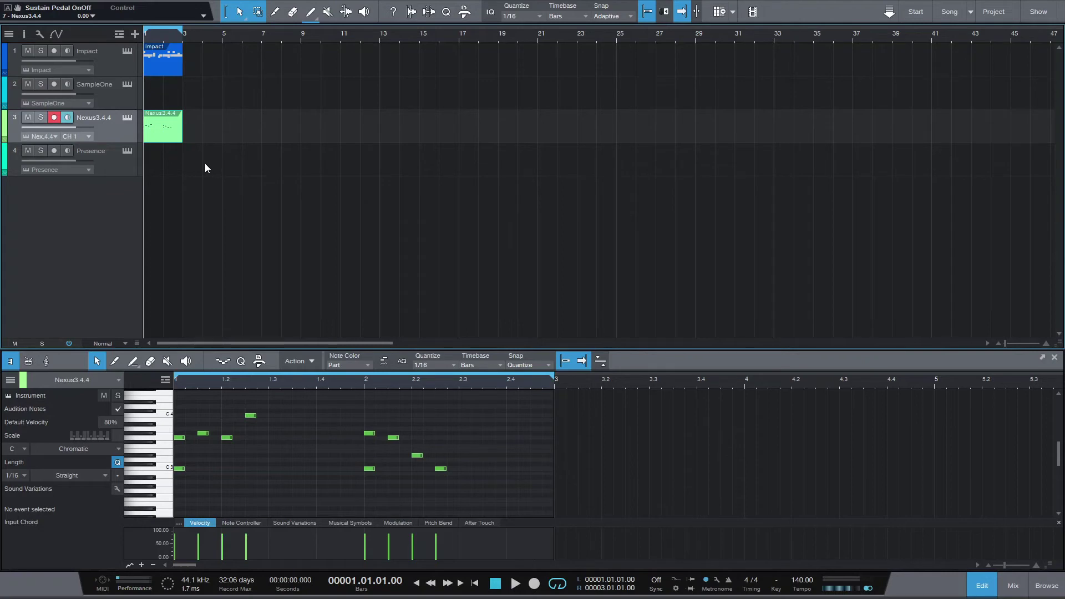
pyautogui.rightClick(177, 138)
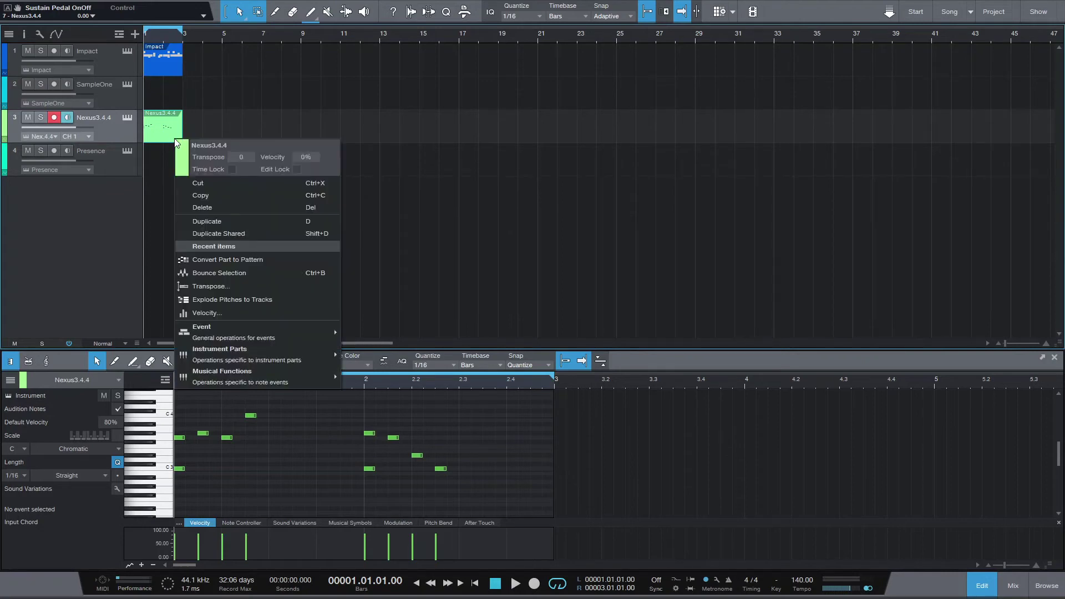
pyautogui.moveTo(224, 330)
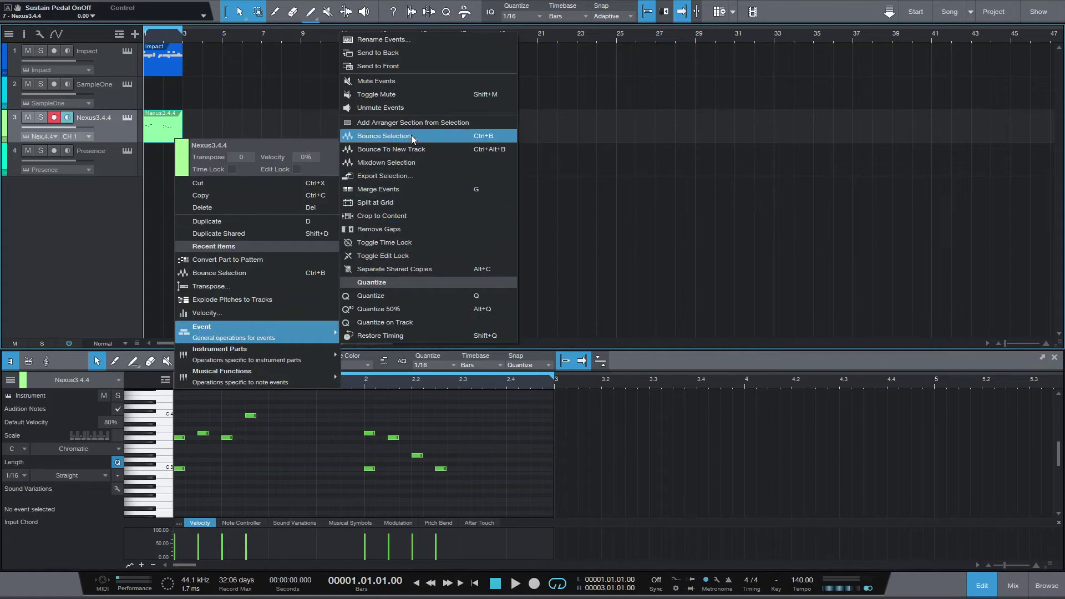
pyautogui.click(371, 138)
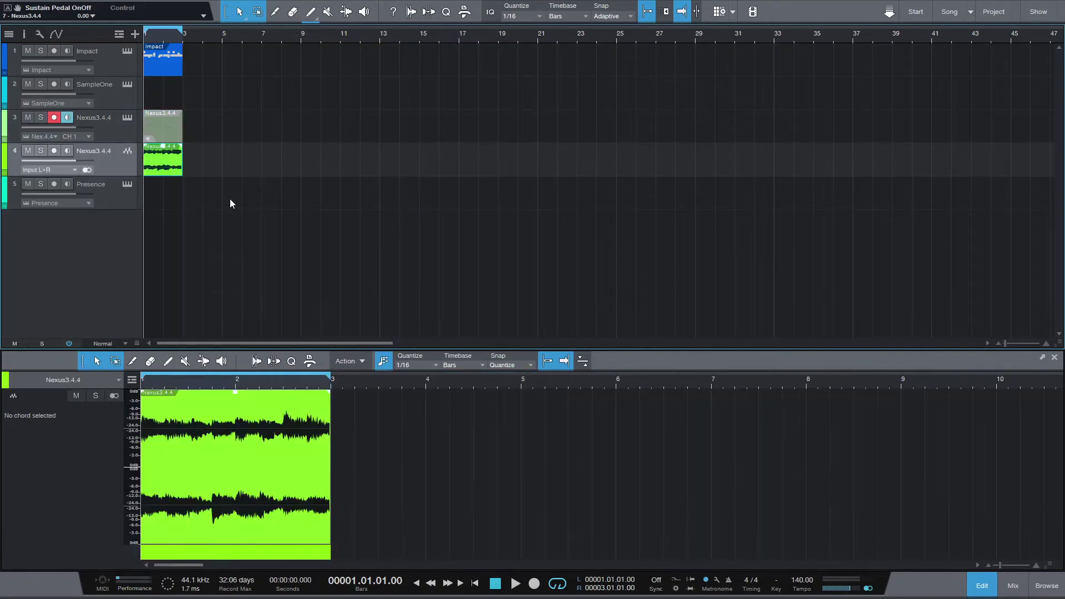
# Reverse the bounced Nexus3.4.4 audio event.
pyautogui.rightClick(173, 169)
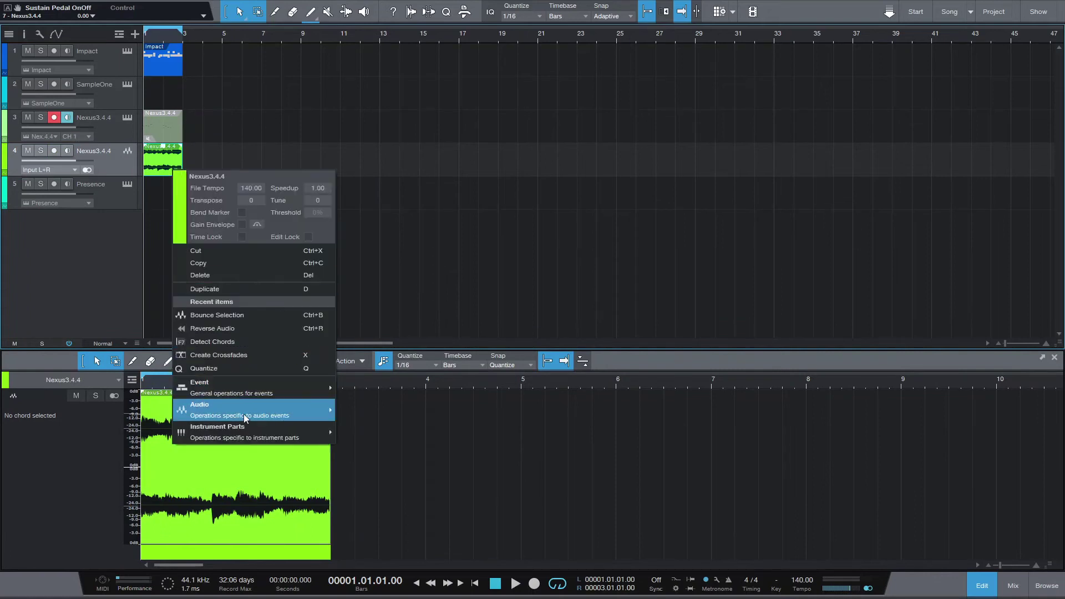
pyautogui.moveTo(229, 415)
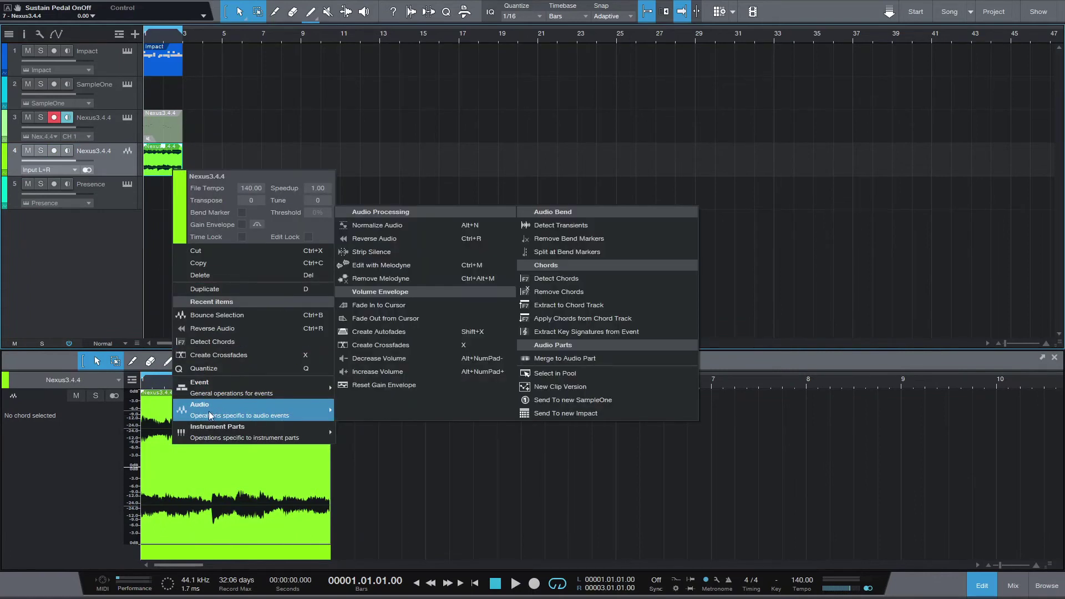
pyautogui.click(375, 238)
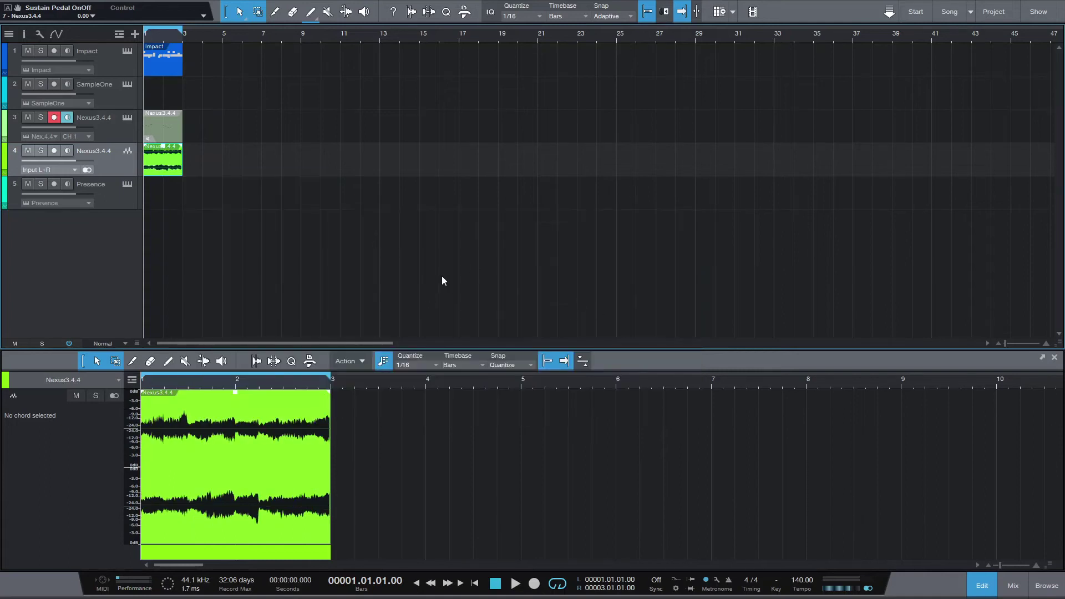
# Play the reversed melody with the Impact track muted, then unmute Impact to hear both and stop playback.
pyautogui.press('space')
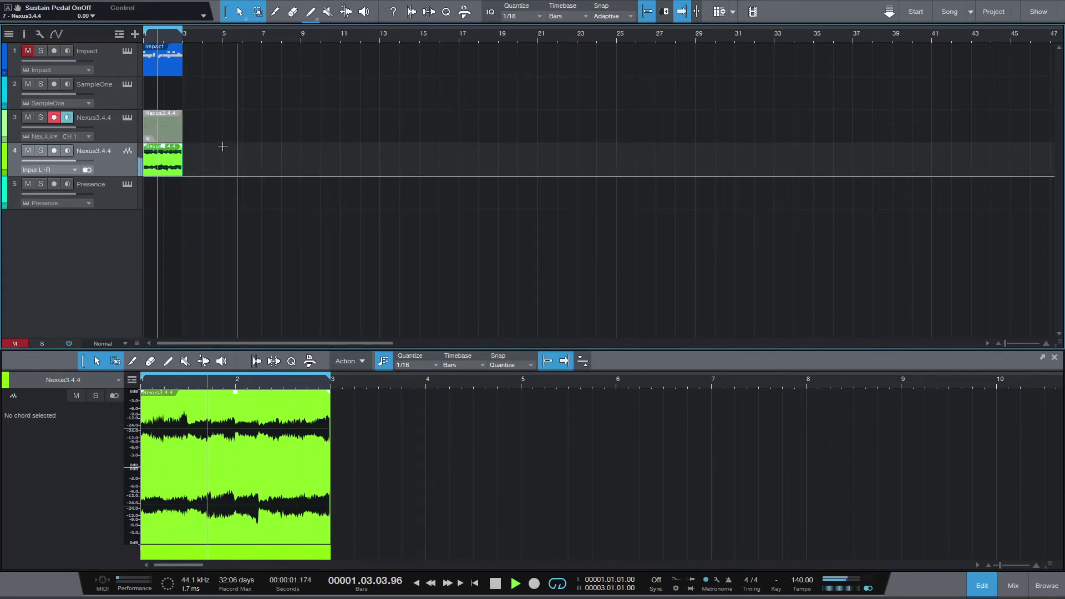
pyautogui.click(27, 50)
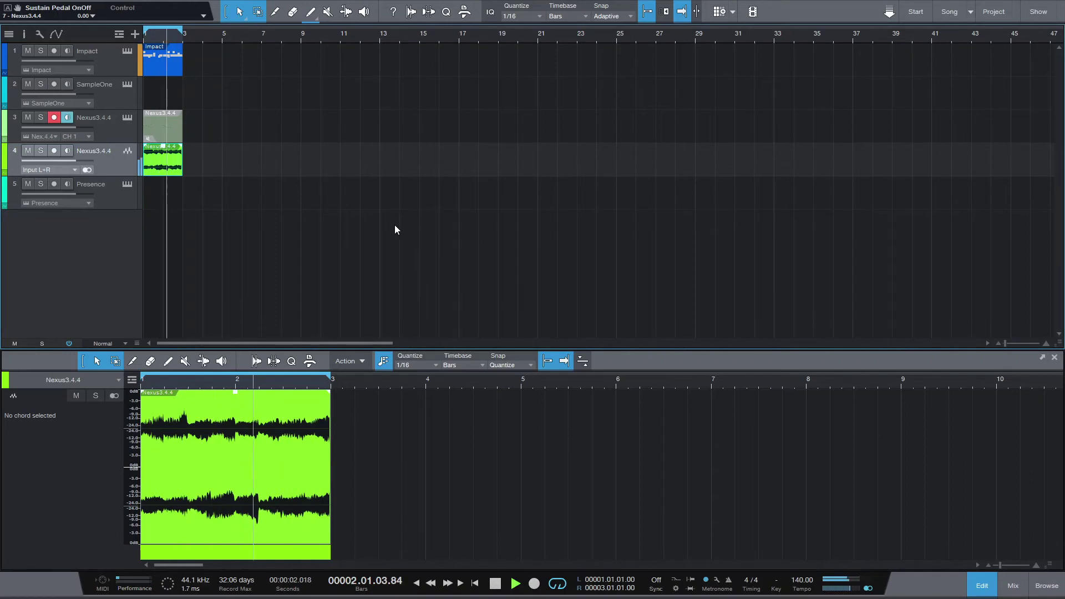
pyautogui.press('space')
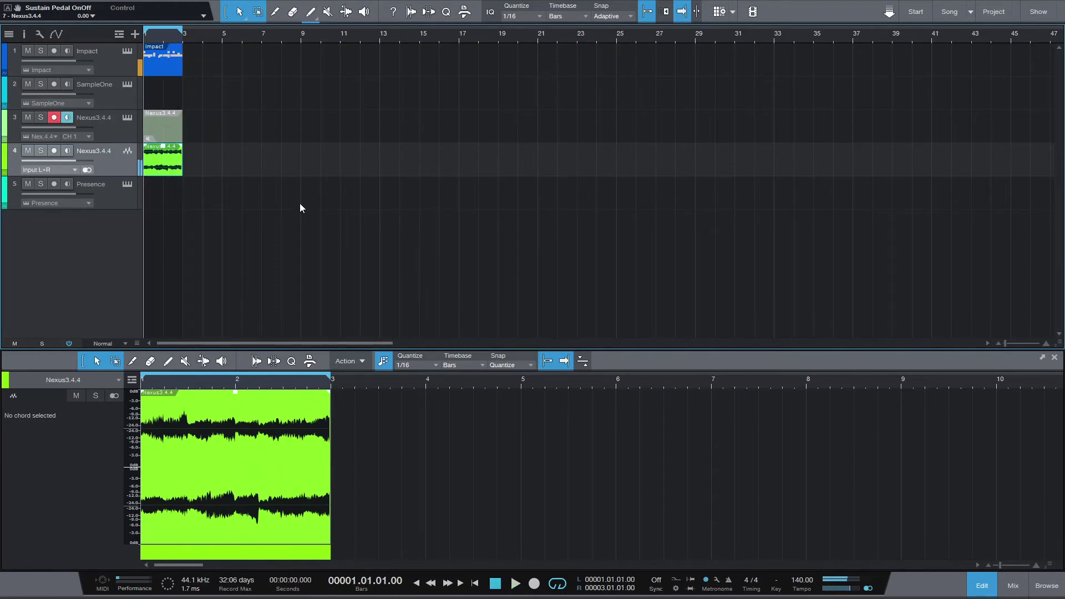
# Load the Choir Hhm preset from the Vox choir sounds into the Presence instrument and close its window.
pyautogui.click(128, 185)
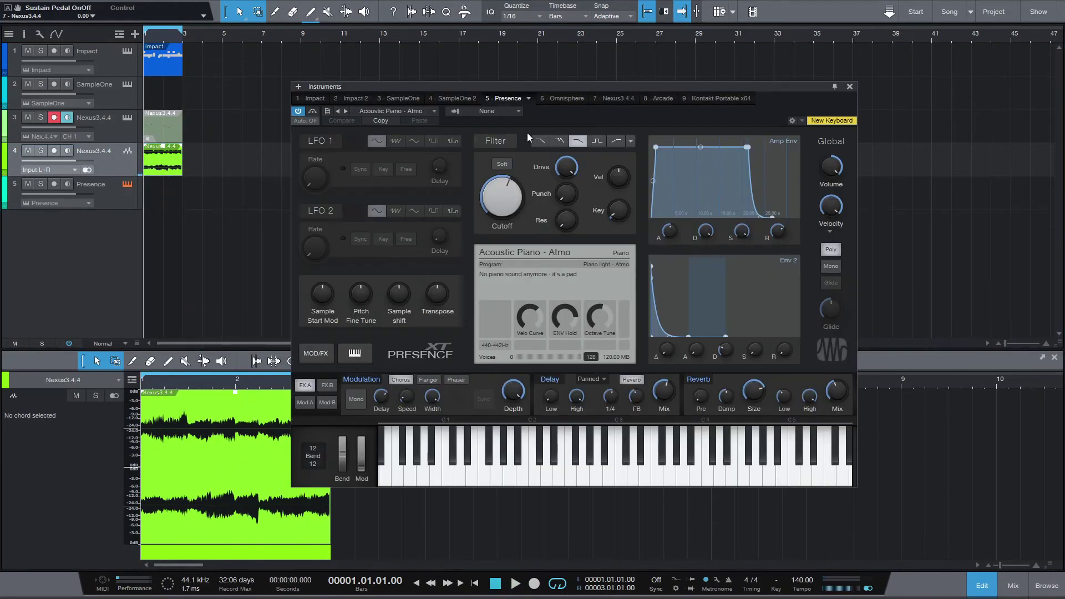
pyautogui.click(417, 113)
pyautogui.click(409, 333)
pyautogui.click(409, 343)
pyautogui.scroll(-1, 410, 388)
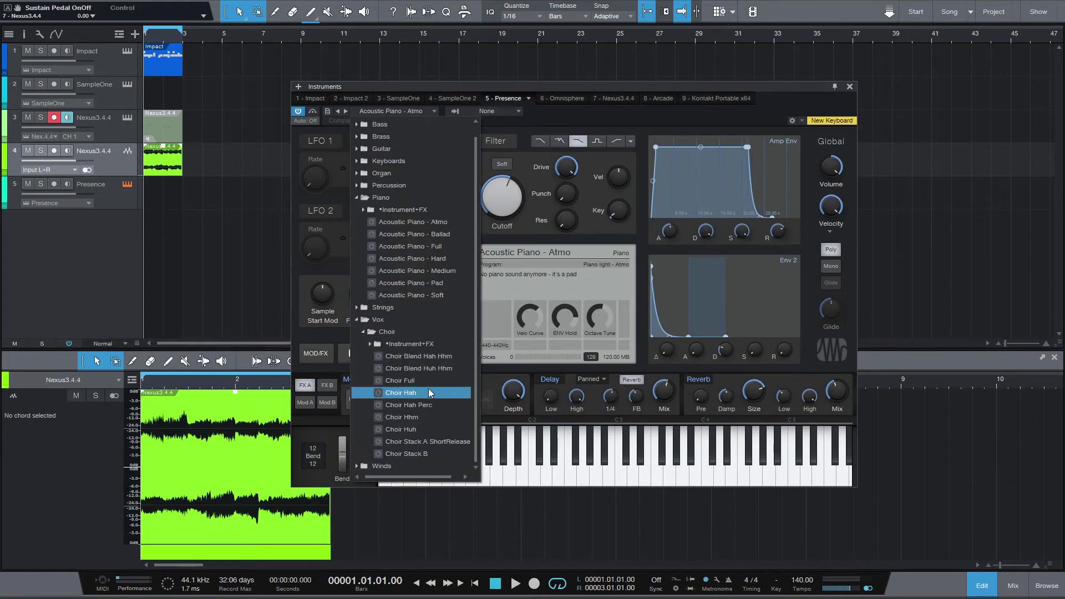
pyautogui.click(411, 418)
pyautogui.click(631, 88)
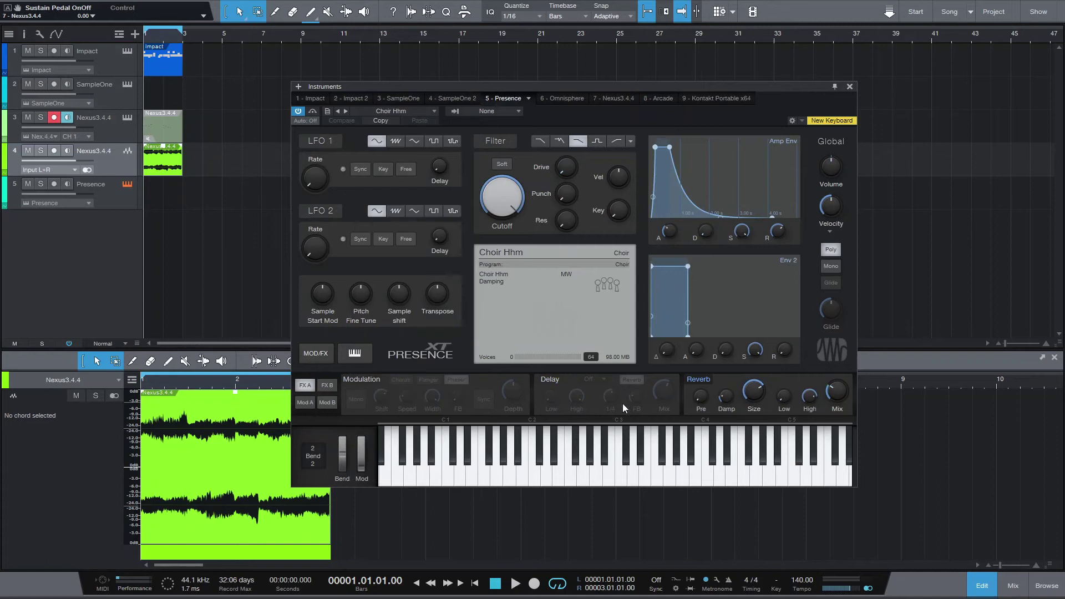
pyautogui.click(850, 86)
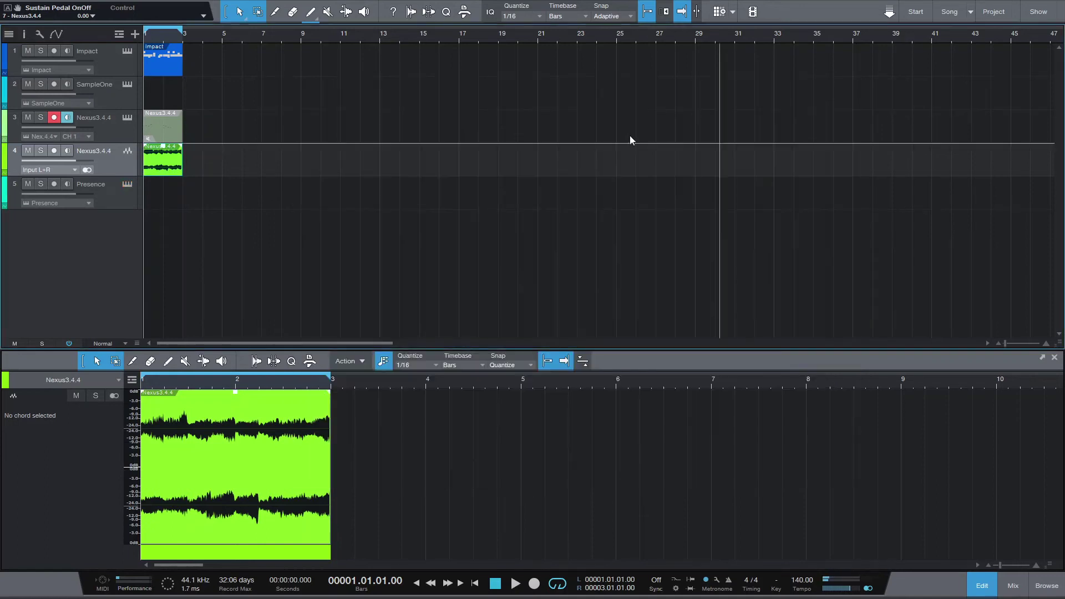
# Create a Presence part over bars 1 to 3, draw a half-bar C4 note at its start, and play it.
pyautogui.doubleClick(155, 203)
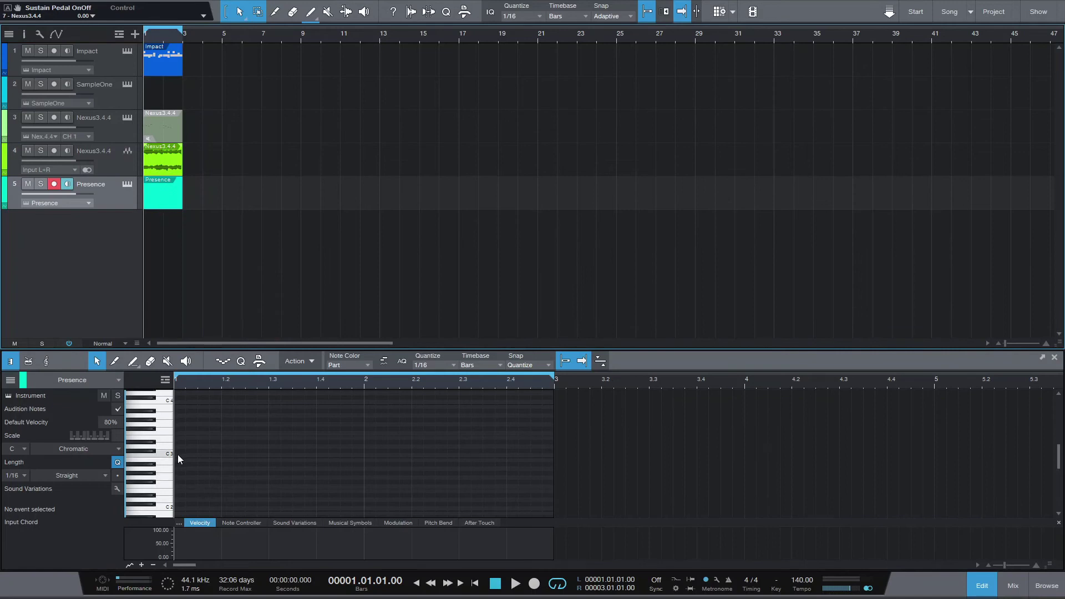
pyautogui.moveTo(180, 454); pyautogui.dragTo(230, 402)
pyautogui.scroll(2, 381, 451)
pyautogui.press('space')
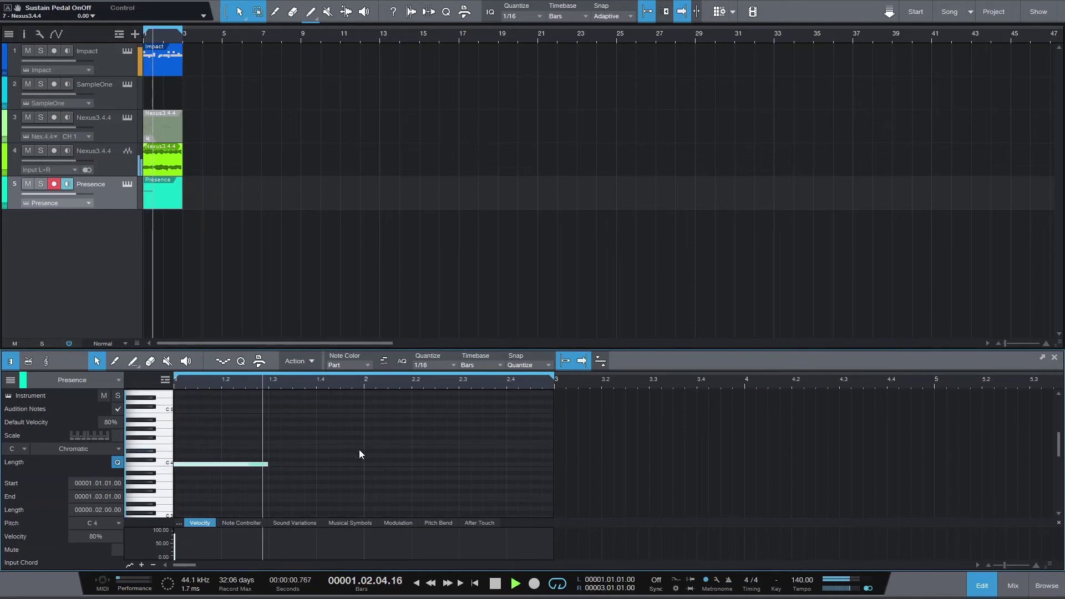
# Add a half-bar A#3 note at the start of bar 2 in the Presence part and audition it.
pyautogui.press('space')
pyautogui.press('space')
pyautogui.press('space')
pyautogui.press('space')
pyautogui.doubleClick(368, 469)
pyautogui.press('space')
pyautogui.moveTo(370, 470); pyautogui.dragTo(451, 474)
pyautogui.press('f')
pyautogui.press('space')
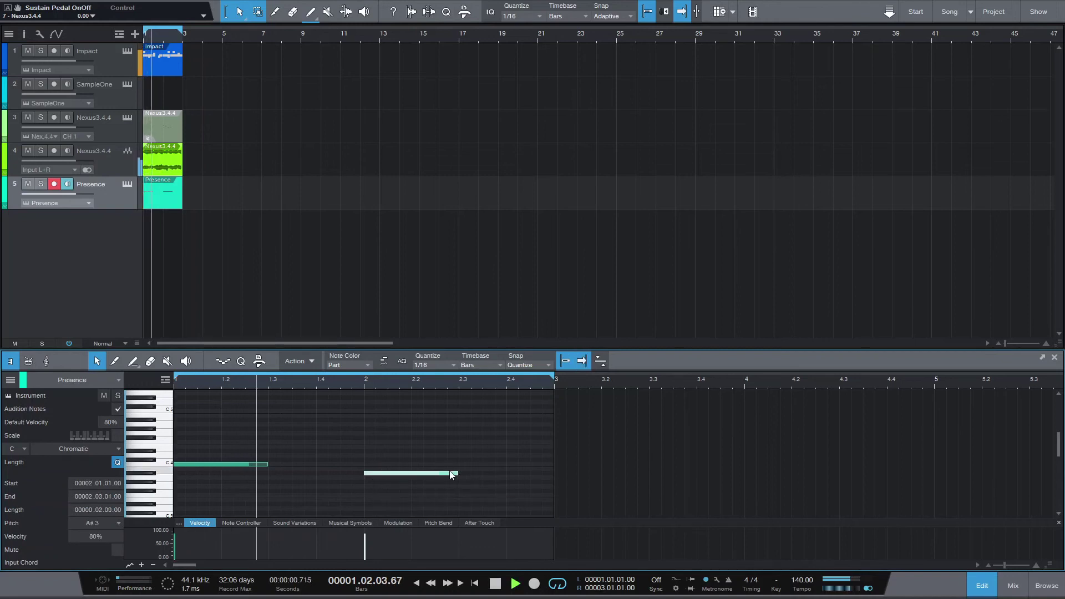
pyautogui.press('space')
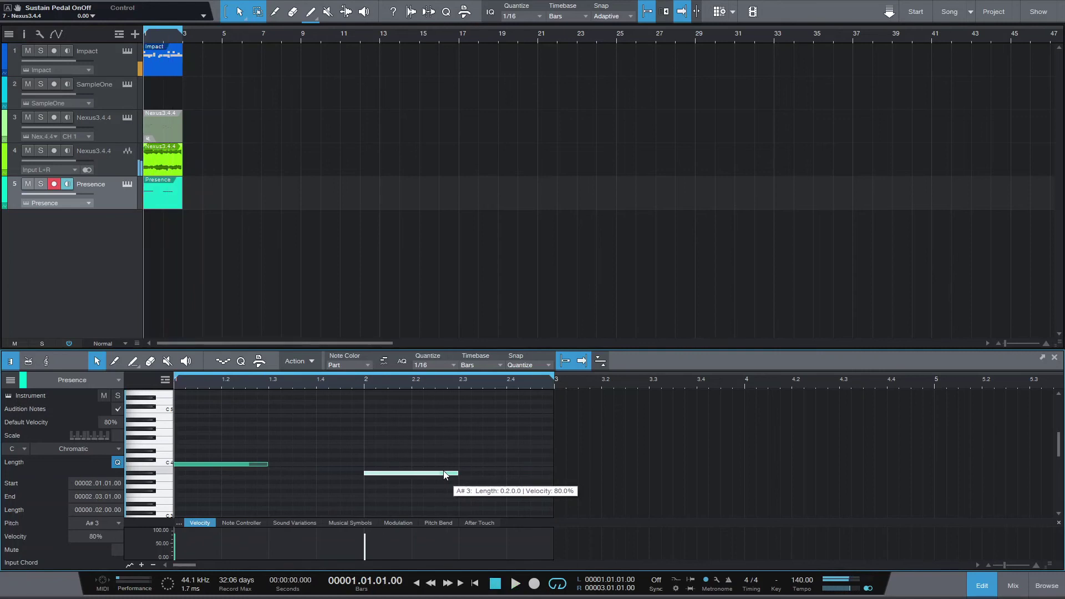
# Add a half-bar G3 note from 2.3 to bar 3 and lengthen the C4 note to a full bar.
pyautogui.click(465, 451)
pyautogui.moveTo(464, 451); pyautogui.dragTo(555, 484)
pyautogui.press('Delete')
pyautogui.click(465, 498)
pyautogui.press('space')
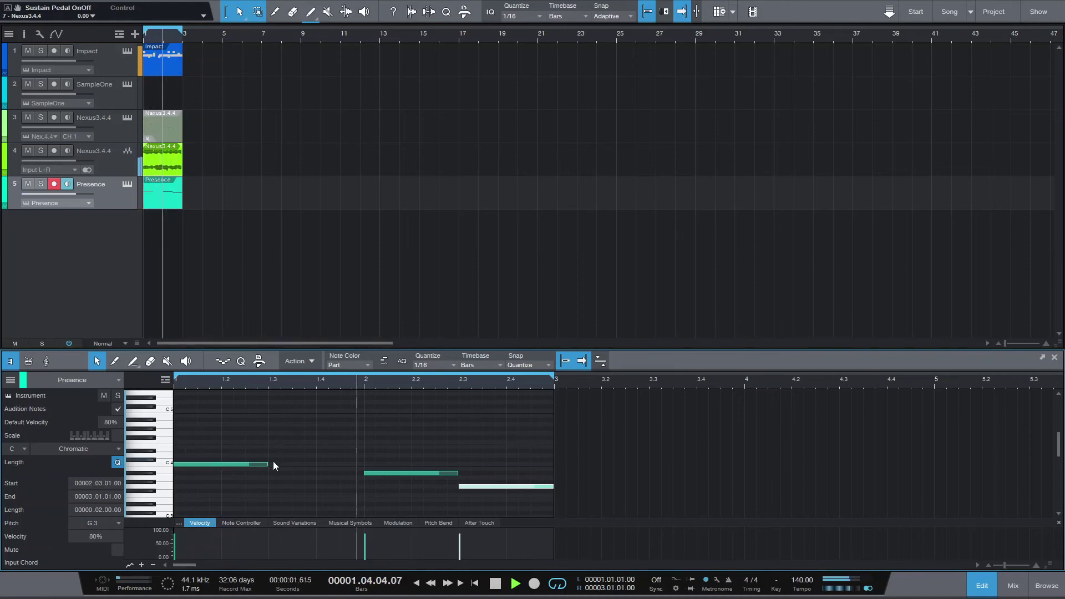
pyautogui.moveTo(268, 464); pyautogui.dragTo(366, 464)
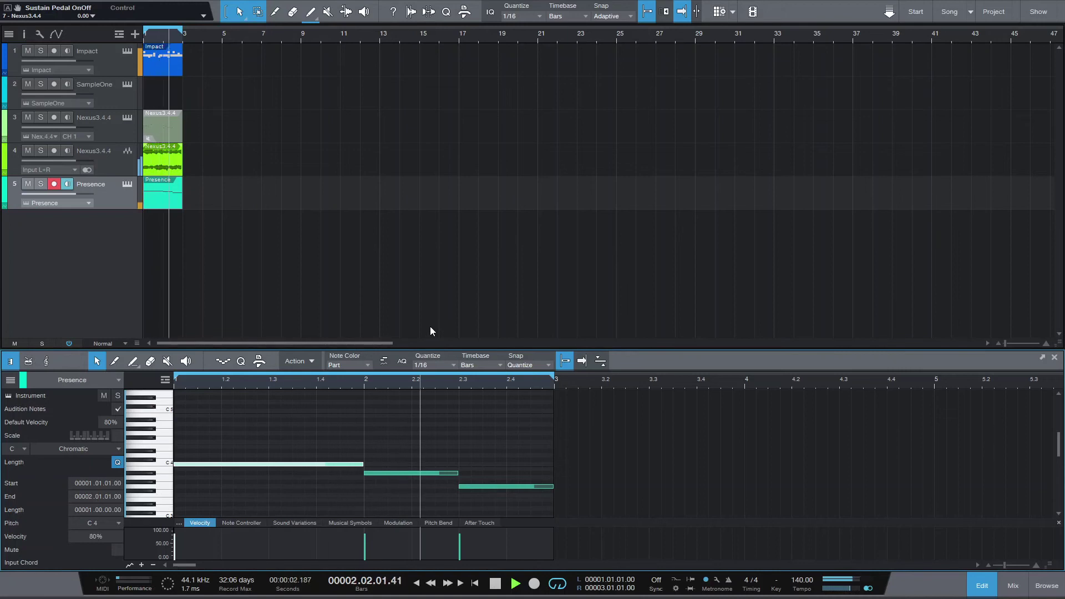
# Set the reverb mix of the Presence instrument to 50% while auditioning the loop, close its window and stop playback.
pyautogui.press('space')
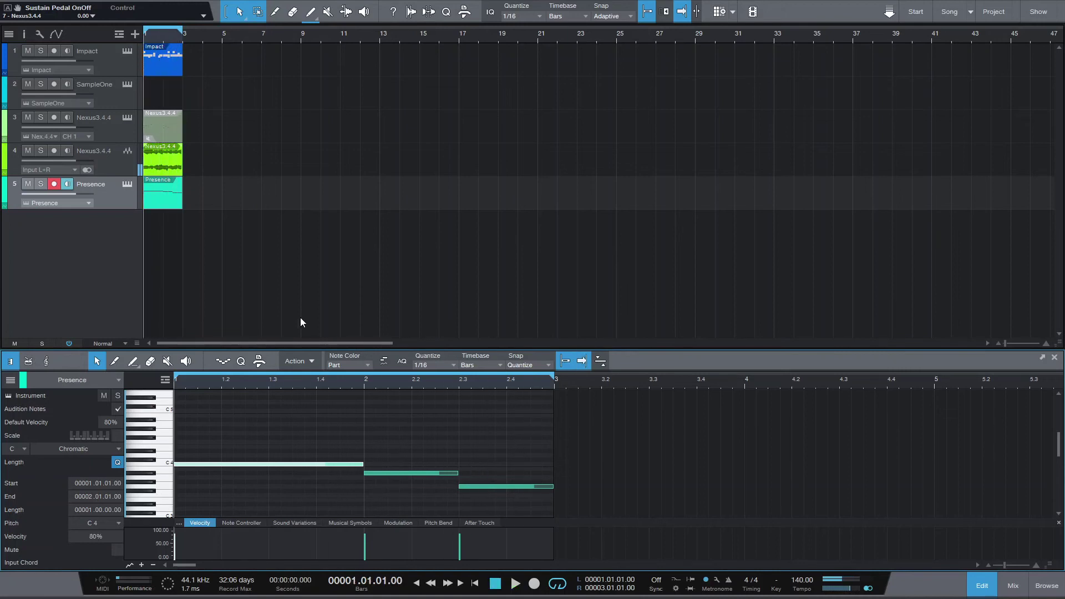
pyautogui.click(131, 185)
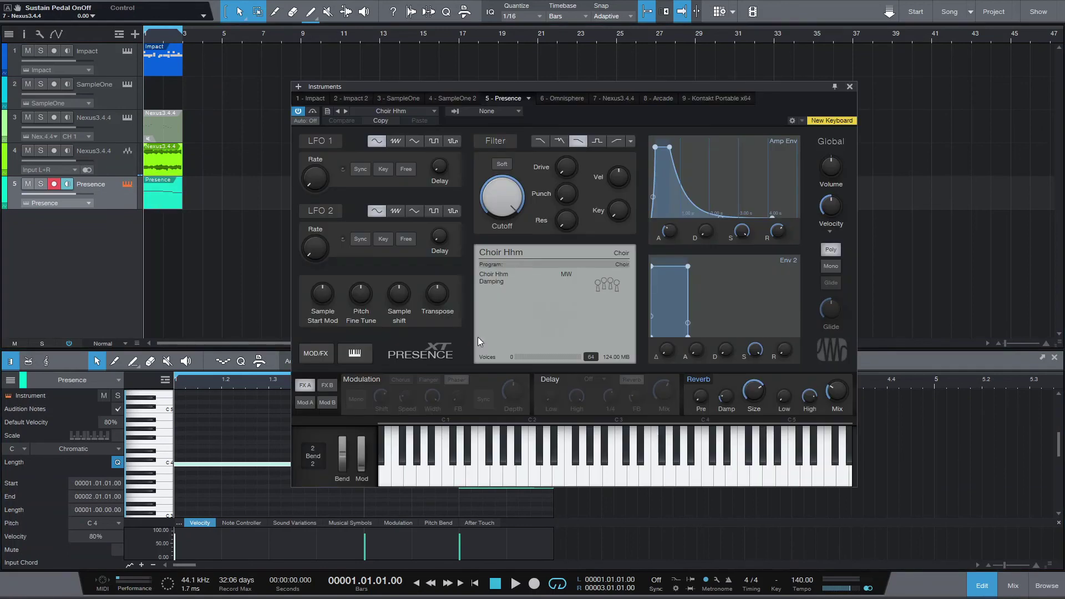
pyautogui.moveTo(828, 403)
pyautogui.mouseDown()
pyautogui.moveTo(832, 391)
pyautogui.moveTo(840, 399)
pyautogui.mouseUp()
pyautogui.press('space')
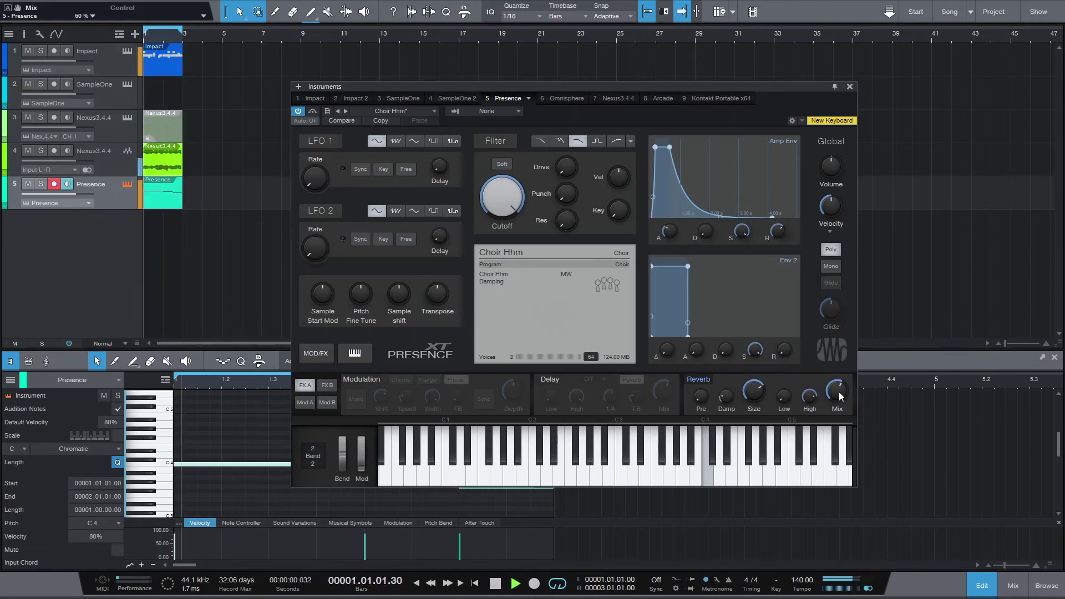
pyautogui.scroll(-2, 835, 391)
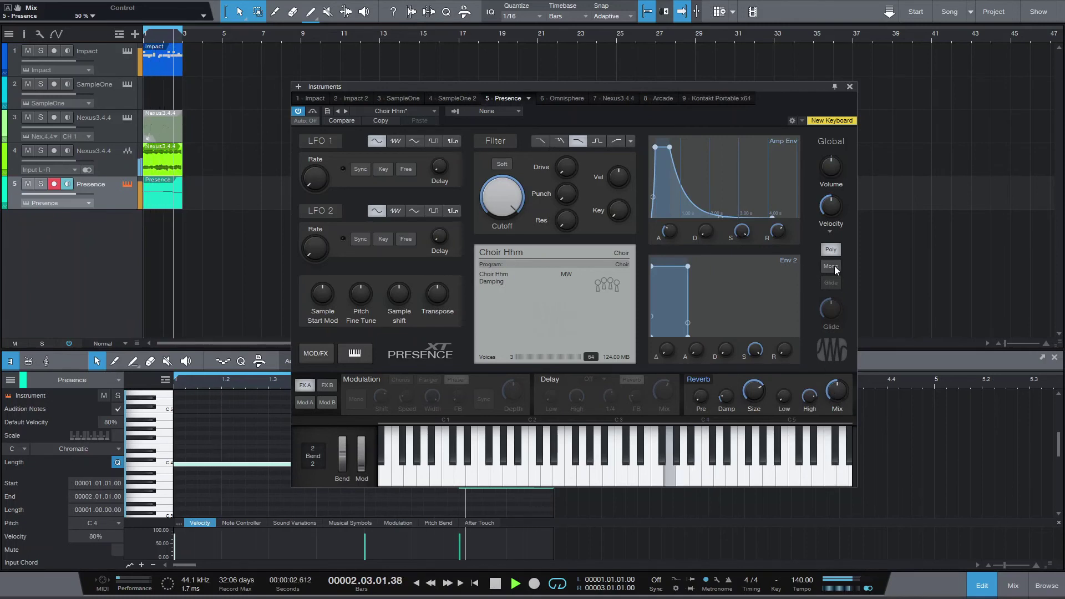
pyautogui.click(849, 86)
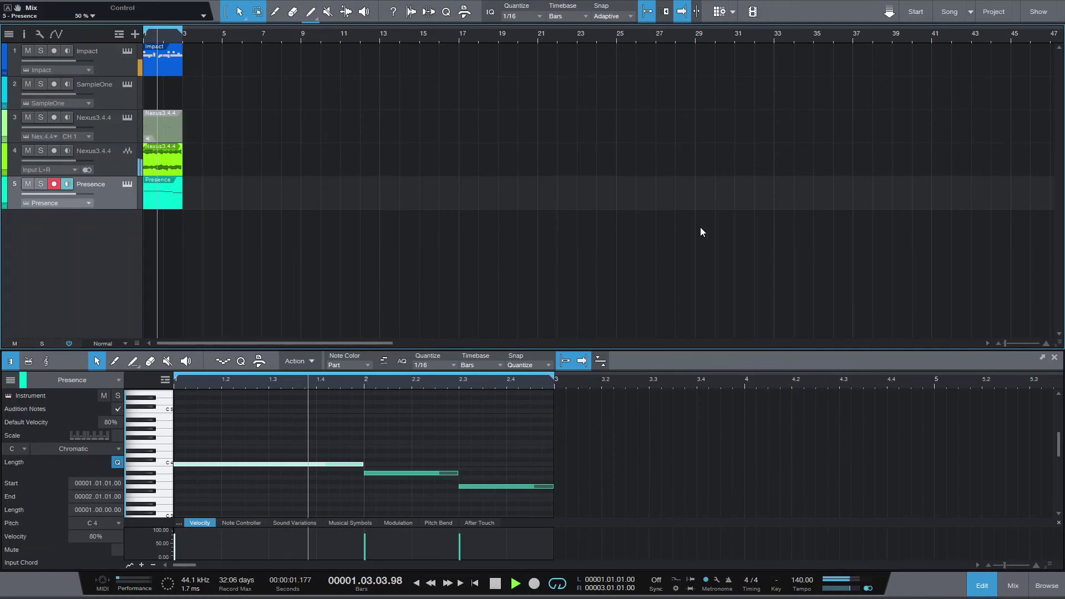
pyautogui.press('space')
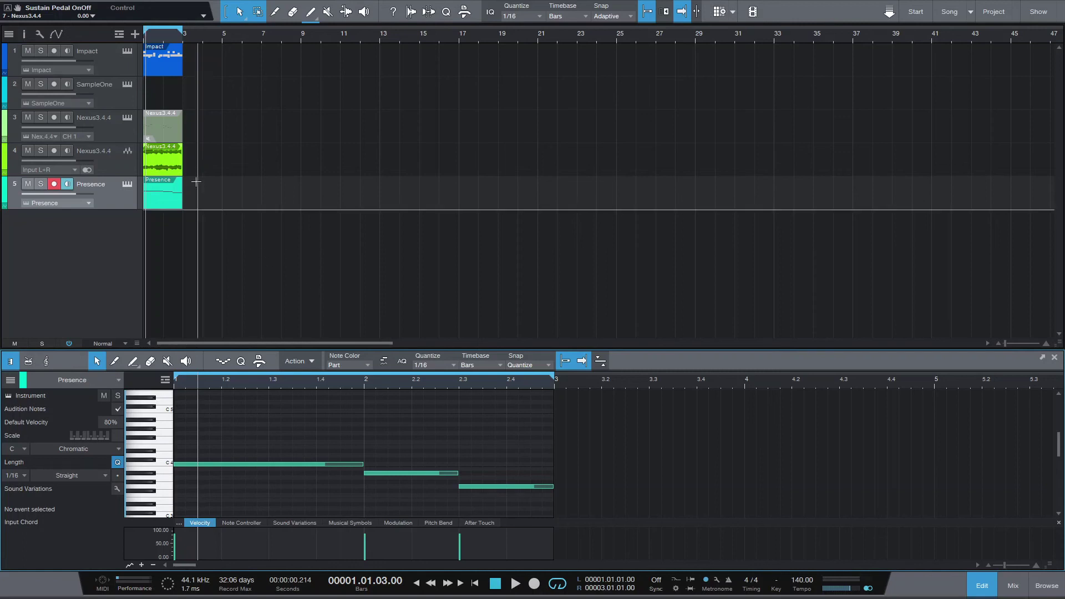
# Solo the Presence track and return the playhead to the start of the song.
pyautogui.click(162, 162)
pyautogui.click(201, 197)
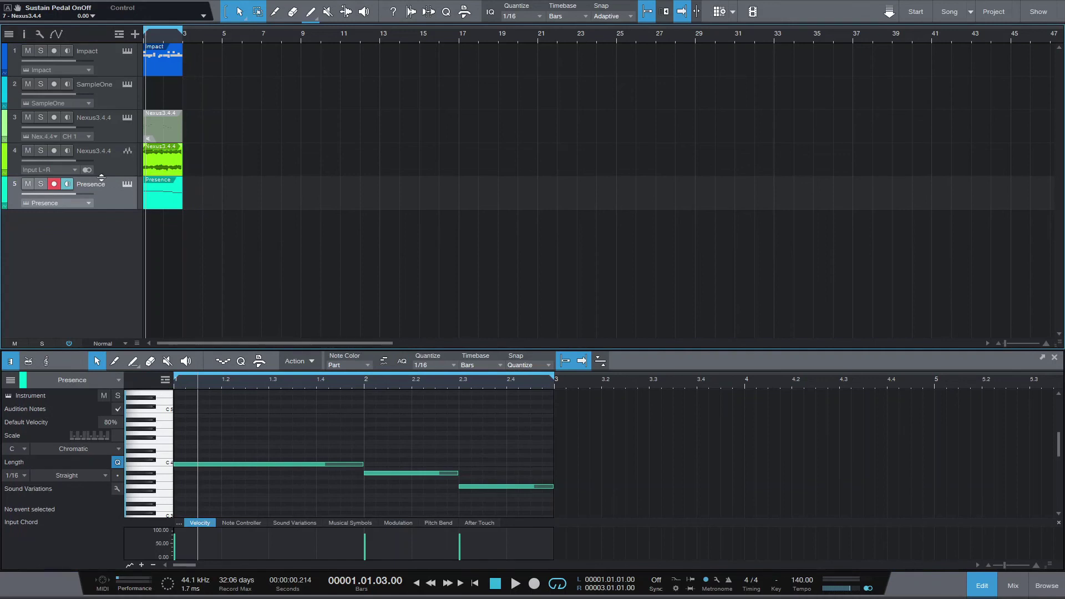
pyautogui.click(44, 184)
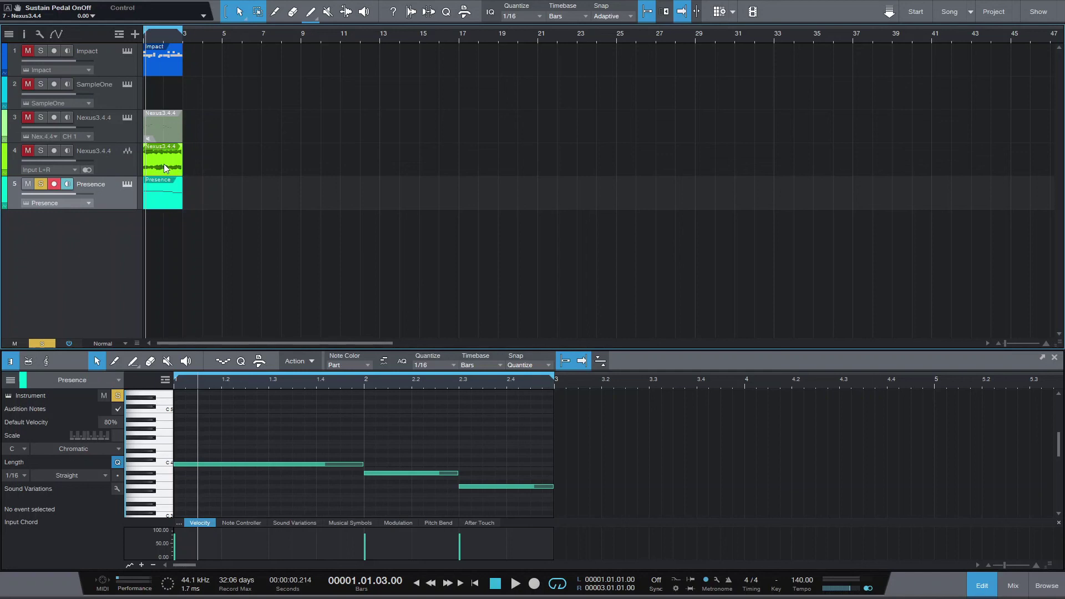
pyautogui.click(416, 584)
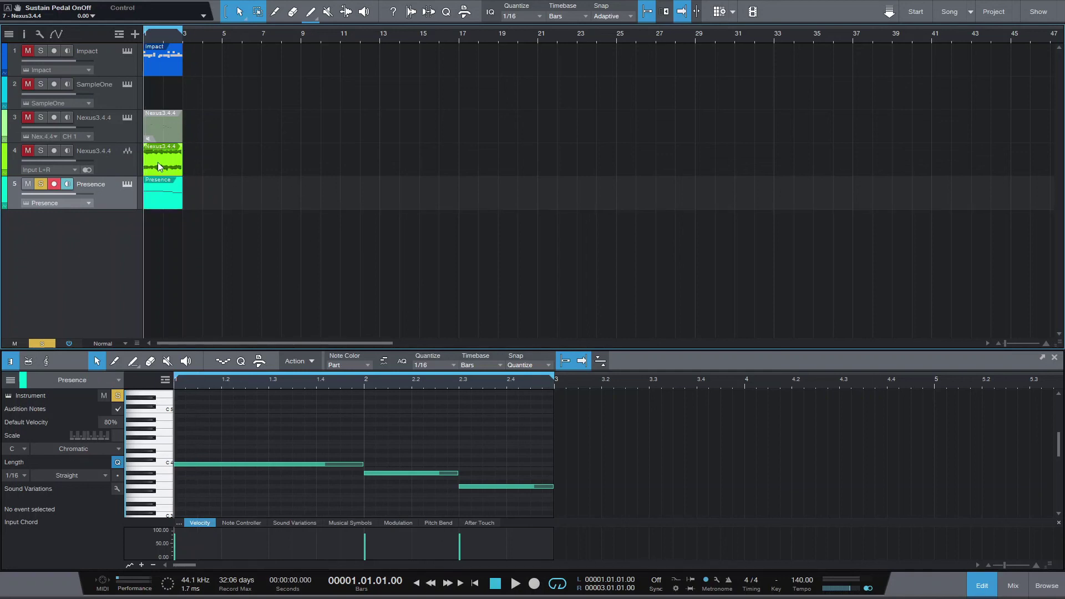
# Open the bounced Nexus audio event for editing, solo its track and listen to the loop.
pyautogui.click(171, 168)
pyautogui.press('space')
pyautogui.press('space')
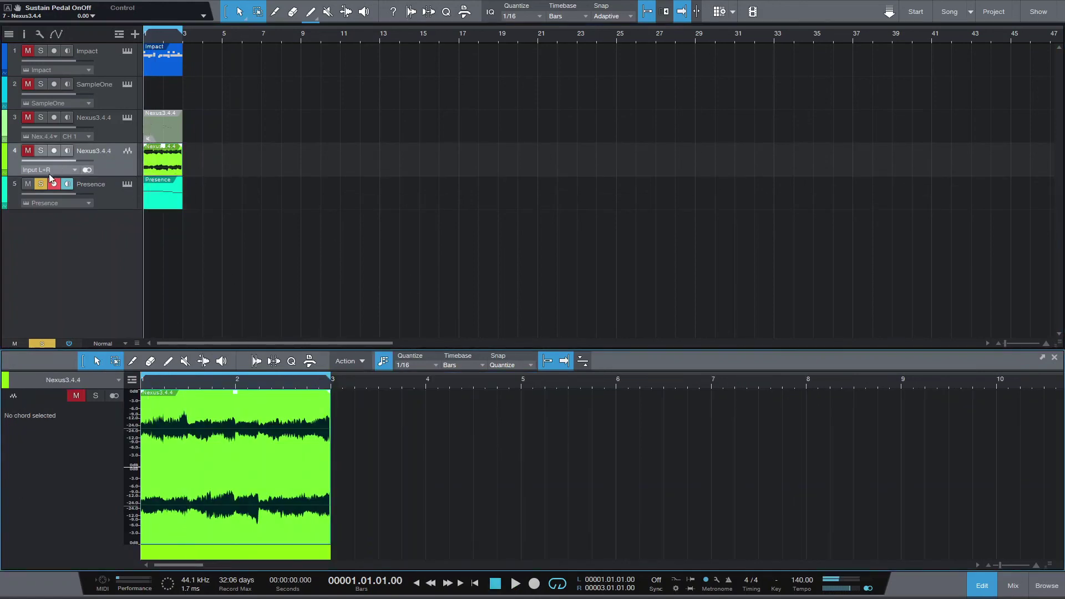
pyautogui.click(28, 150)
pyautogui.click(41, 150)
pyautogui.press('space')
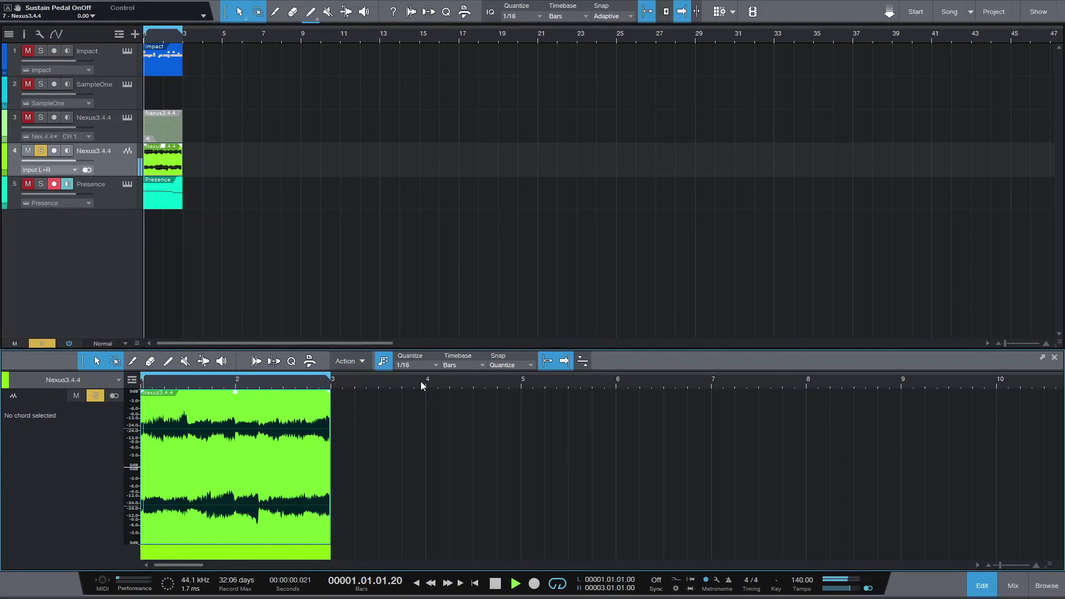
pyautogui.press('space')
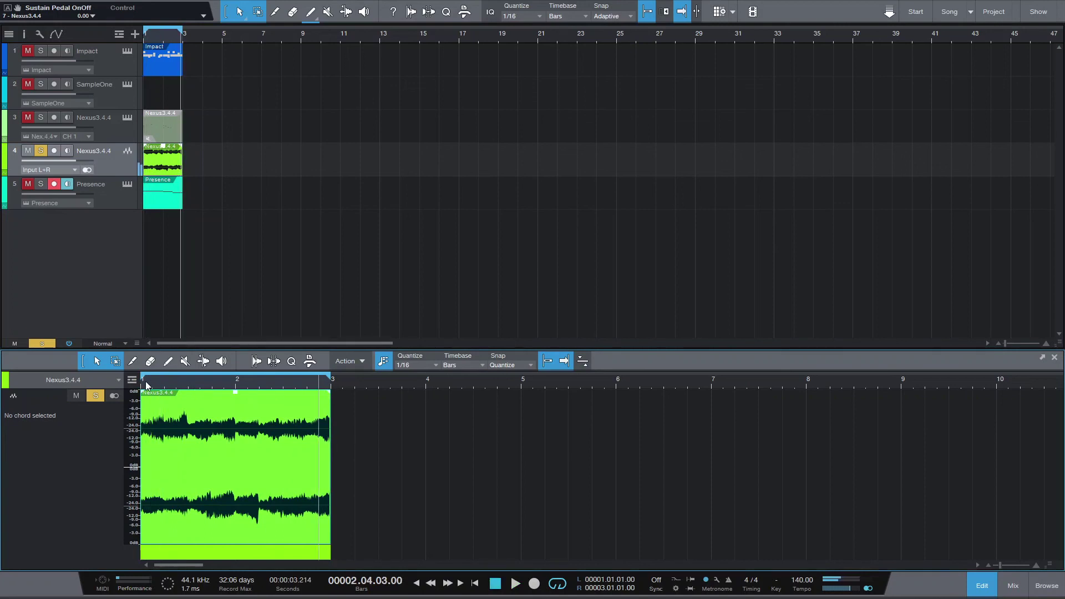
# Add a short fade-in of slightly over 130 ms to the bounced Nexus audio event and play it.
pyautogui.press('space')
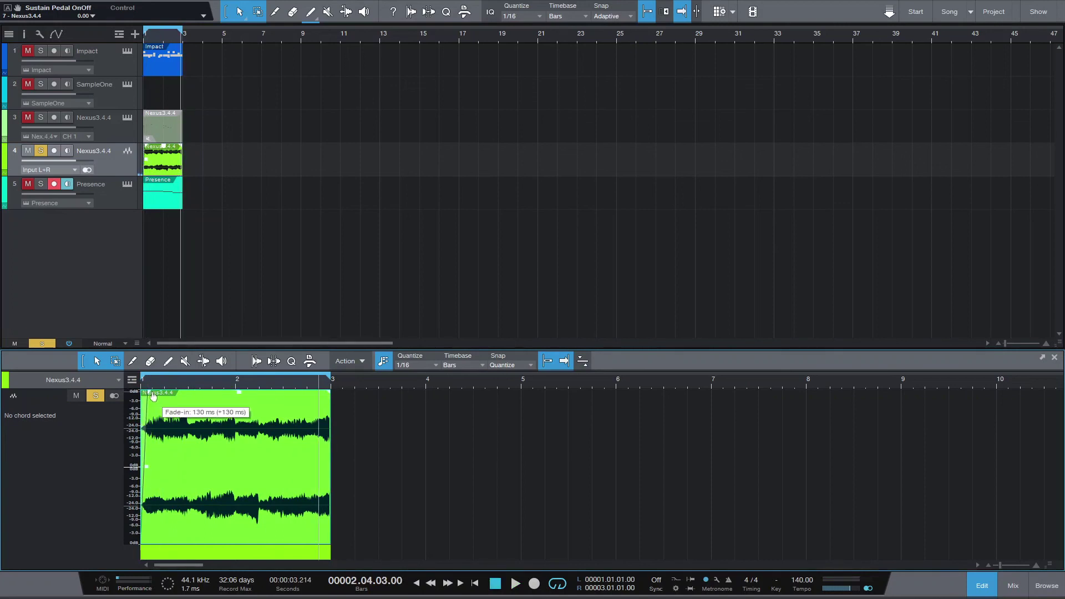
pyautogui.press('space')
pyautogui.press('space')
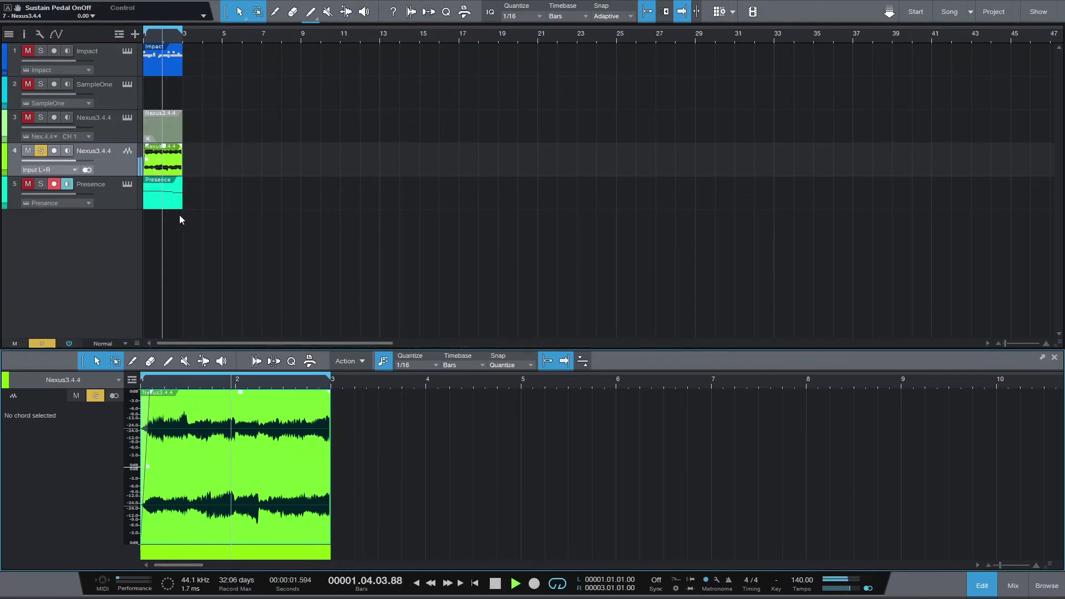
# Solo the Presence and Impact tracks as well, to hear them together with the bounced Nexus audio.
pyautogui.click(26, 185)
pyautogui.click(40, 183)
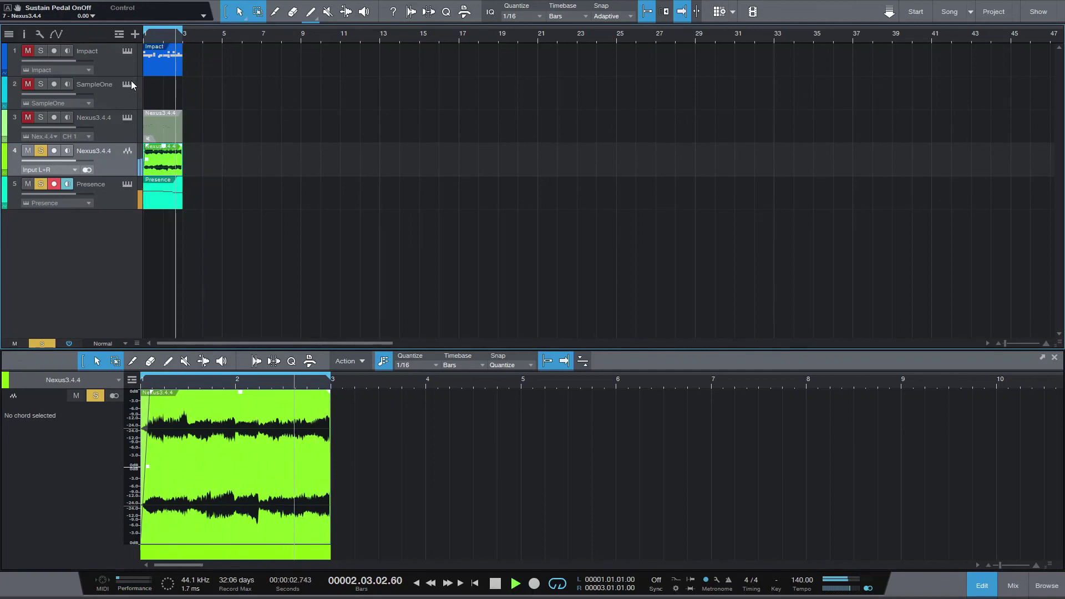
pyautogui.click(29, 50)
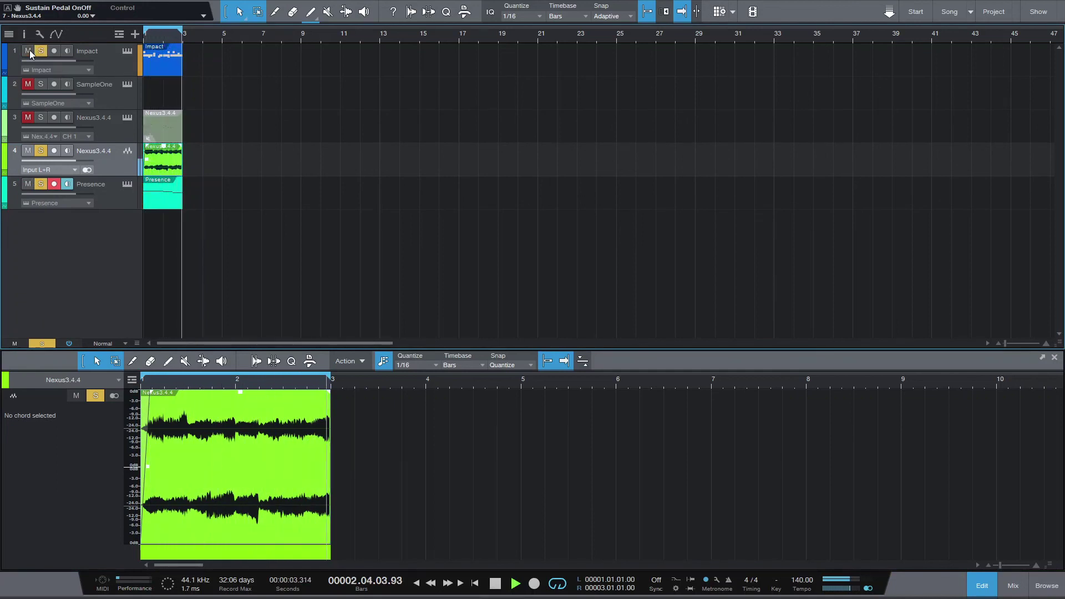